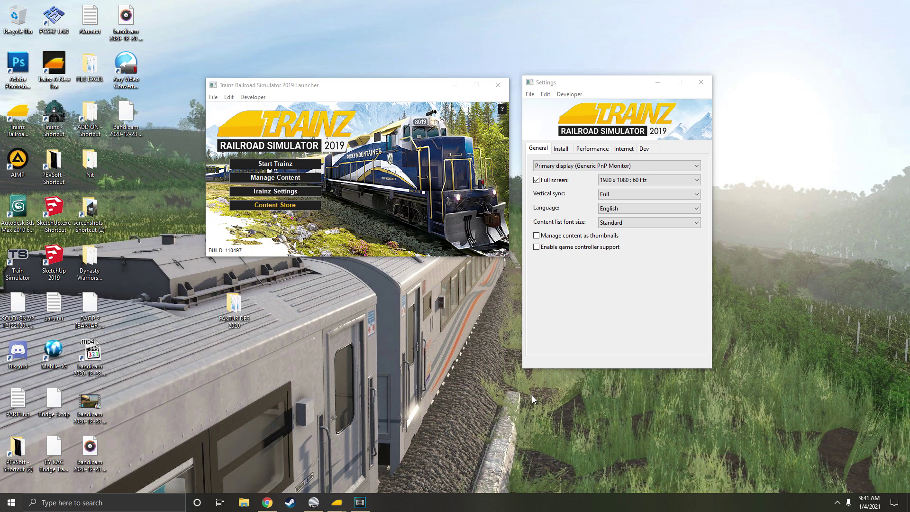
left_click(560, 150)
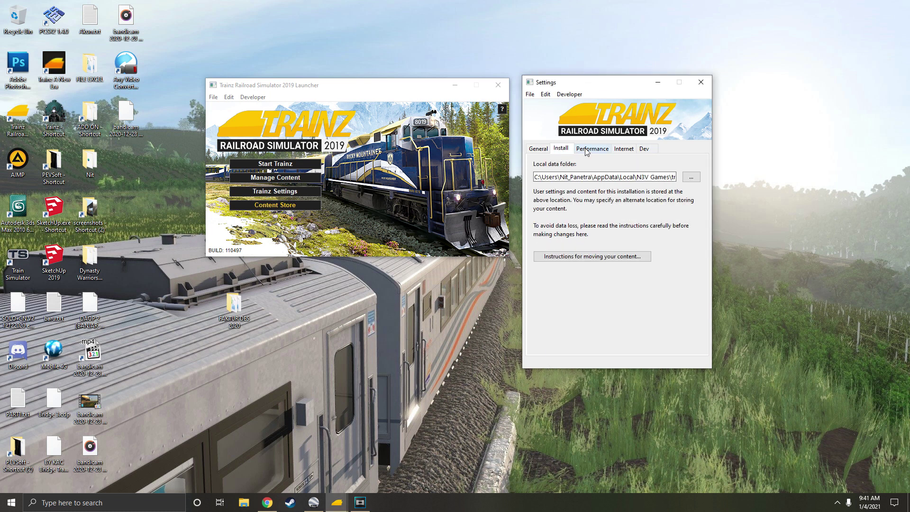
left_click(588, 150)
left_click(538, 148)
left_click_drag(605, 87, 552, 118)
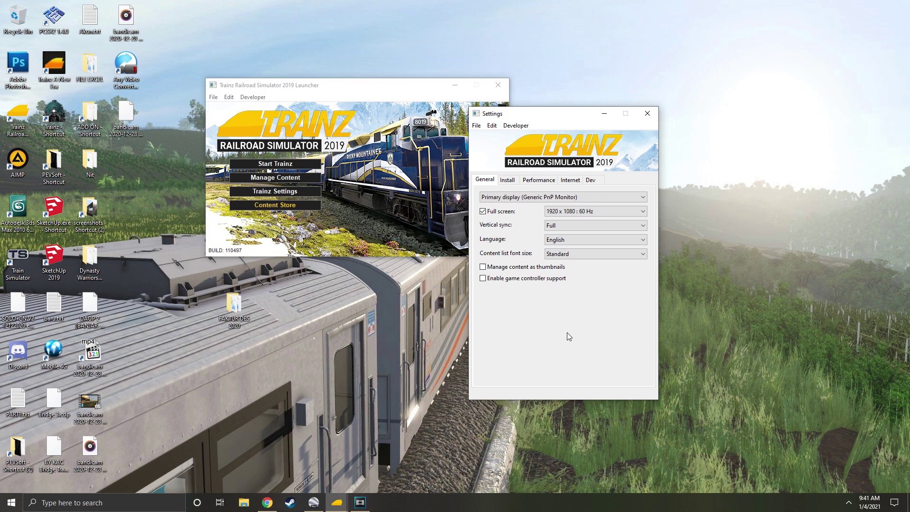
Step: Try vertical sync at Half and at None in the general settings
left_click(572, 227)
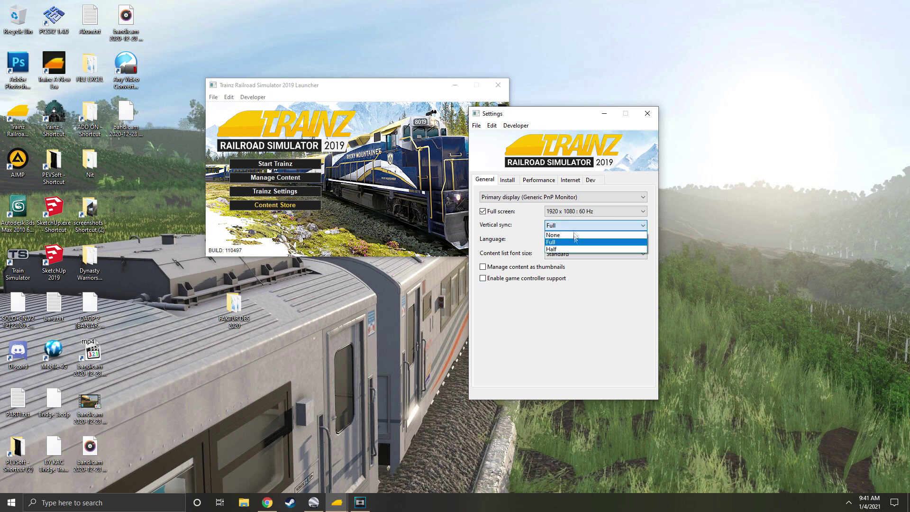
left_click(584, 223)
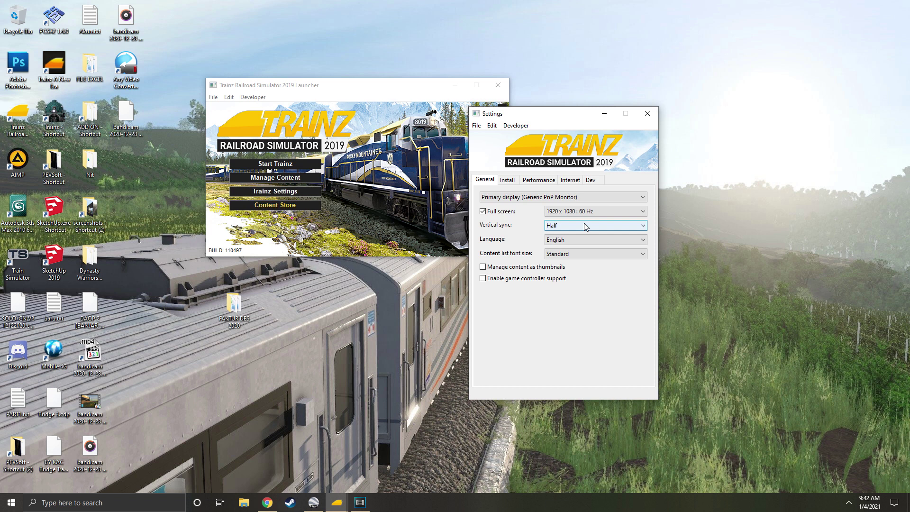
left_click(586, 227)
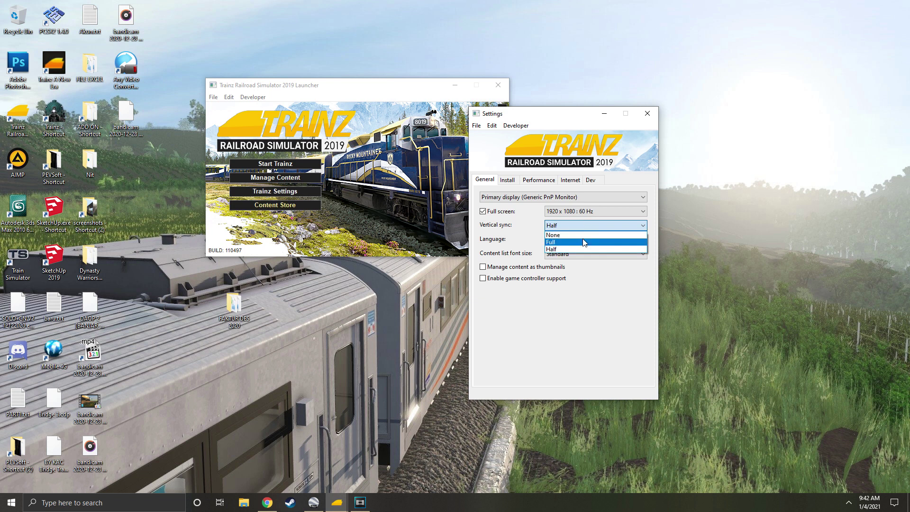
left_click(586, 235)
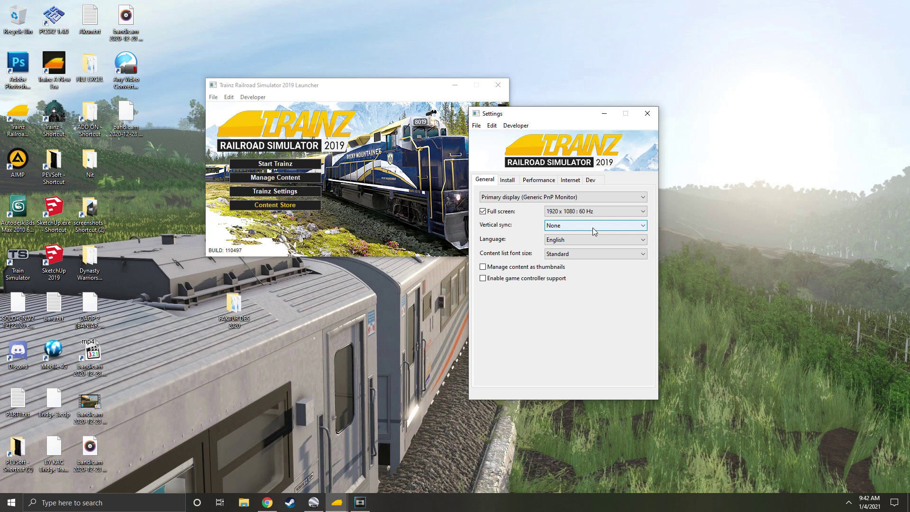
Step: Keep the full-screen resolution at 1920 x 1080 : 60 Hz and set vertical sync to Full
left_click(593, 231)
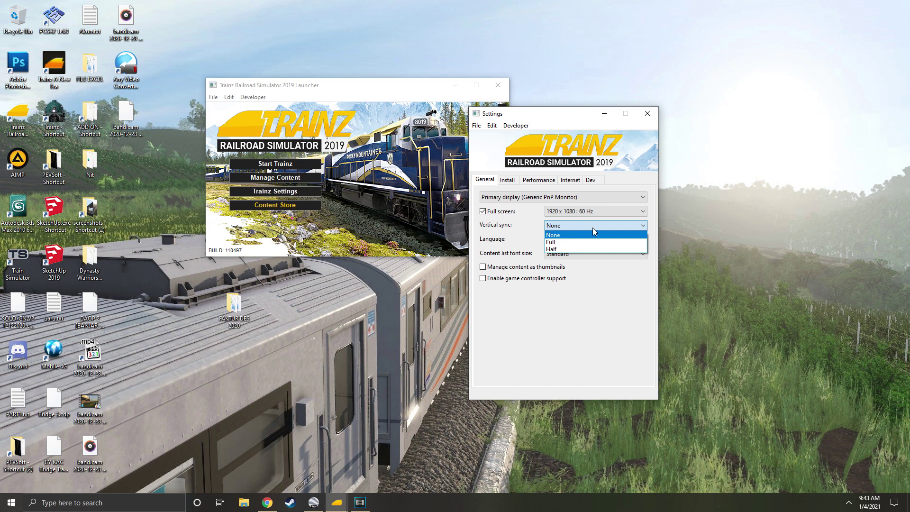
left_click(592, 211)
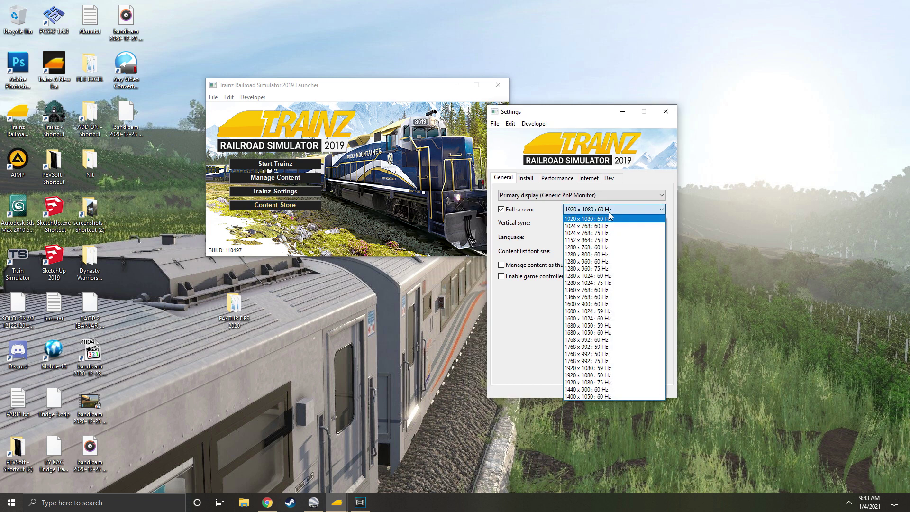
left_click(604, 217)
left_click(604, 220)
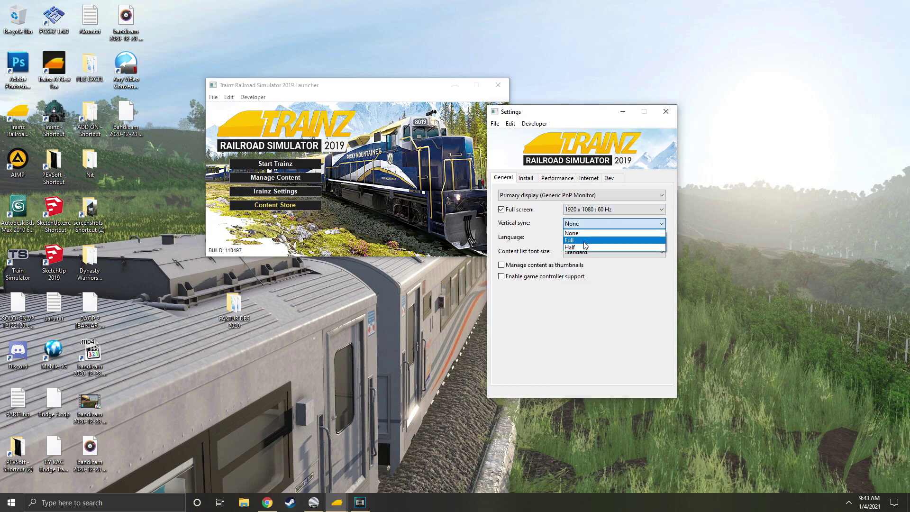
left_click(590, 236)
left_click(593, 224)
left_click(593, 222)
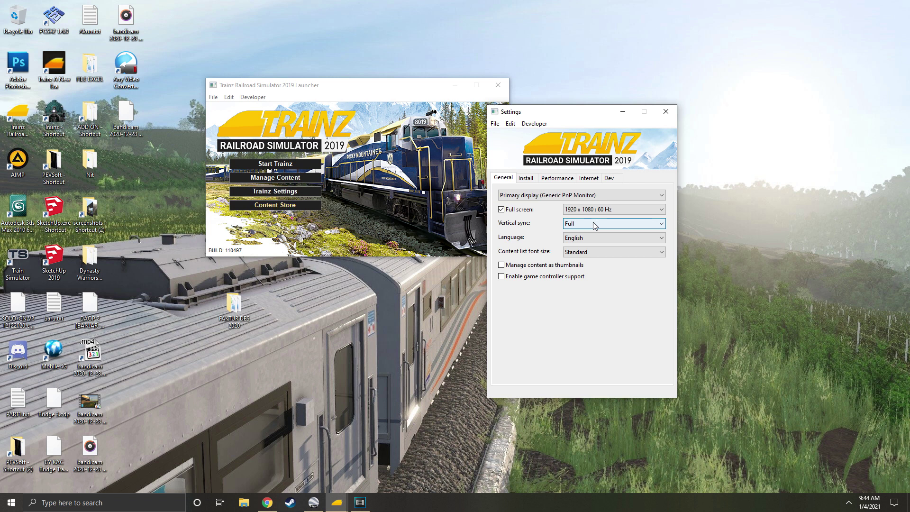
left_click(593, 223)
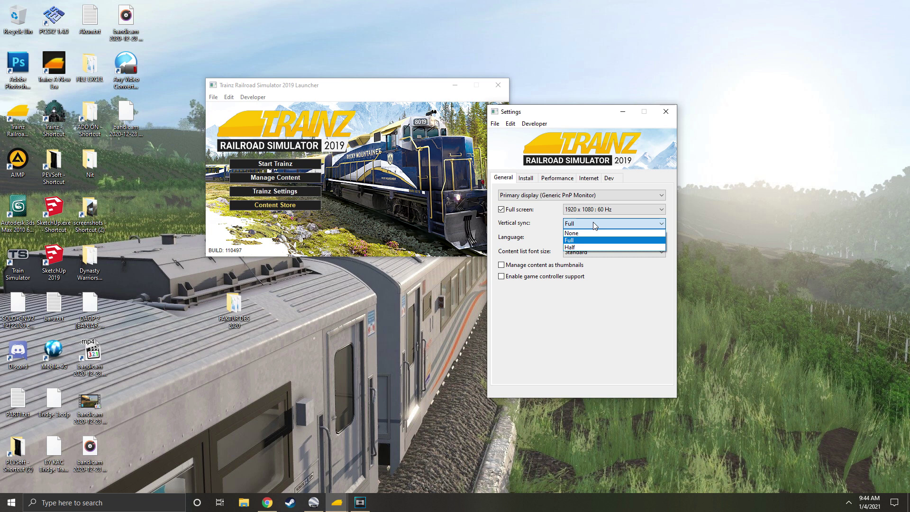
left_click(593, 224)
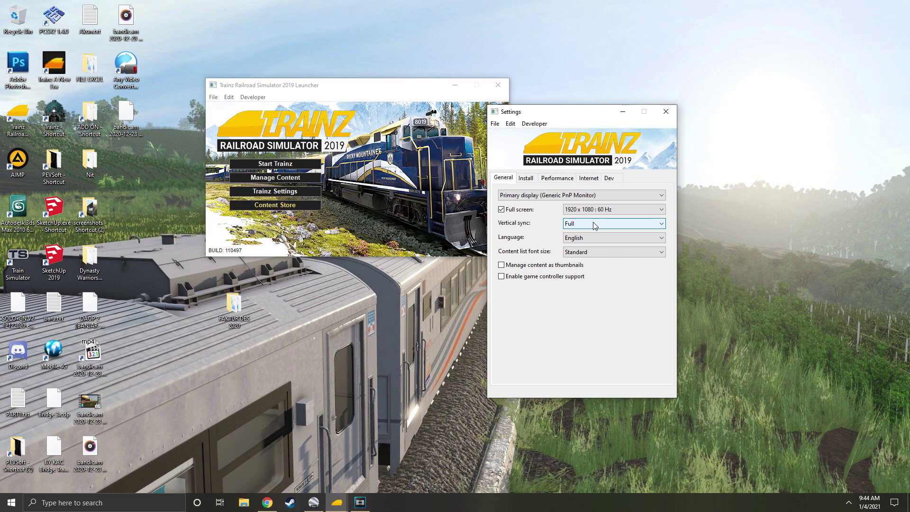
Step: Show the performance settings, with the launcher minimized and only the Settings window in view
left_click(560, 179)
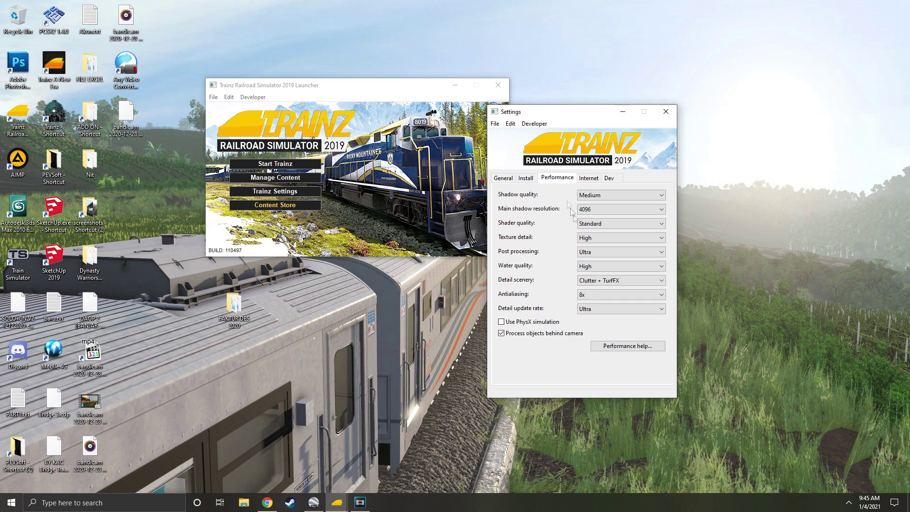
left_click(626, 281)
left_click(450, 87)
left_click(622, 111)
left_click(454, 85)
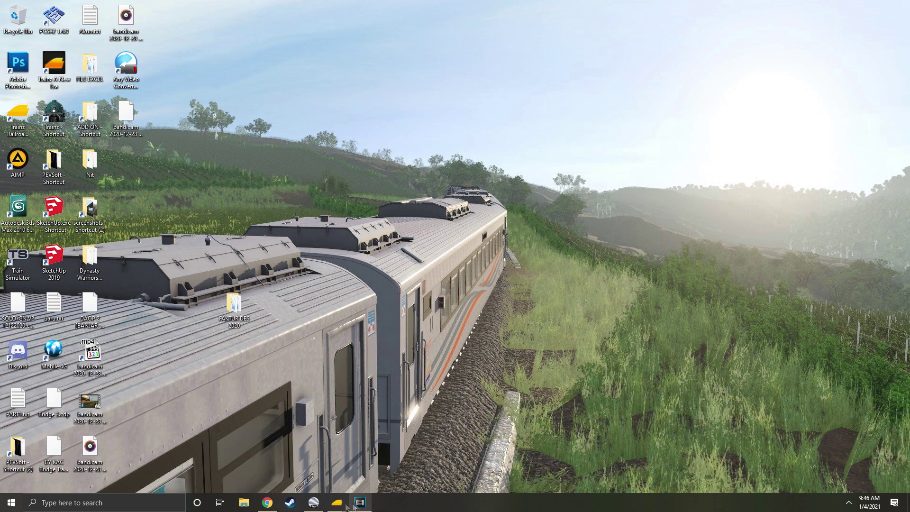
left_click(392, 471)
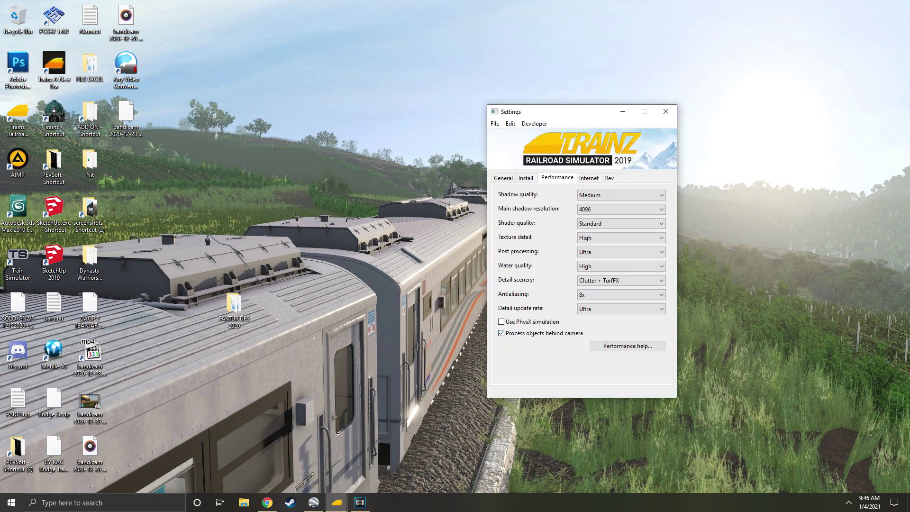
Step: Examine the Detail update rate options and the Process objects behind camera setting
left_click(622, 308)
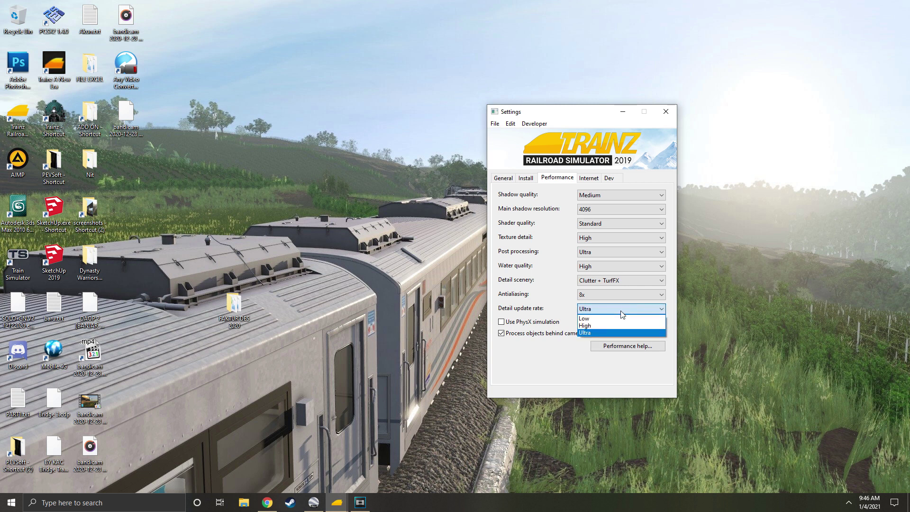
left_click(621, 310)
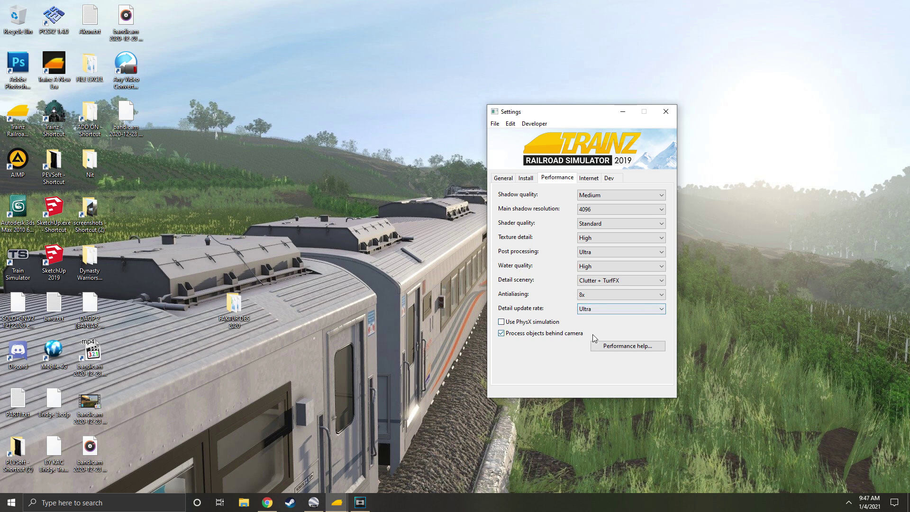
left_click(598, 310)
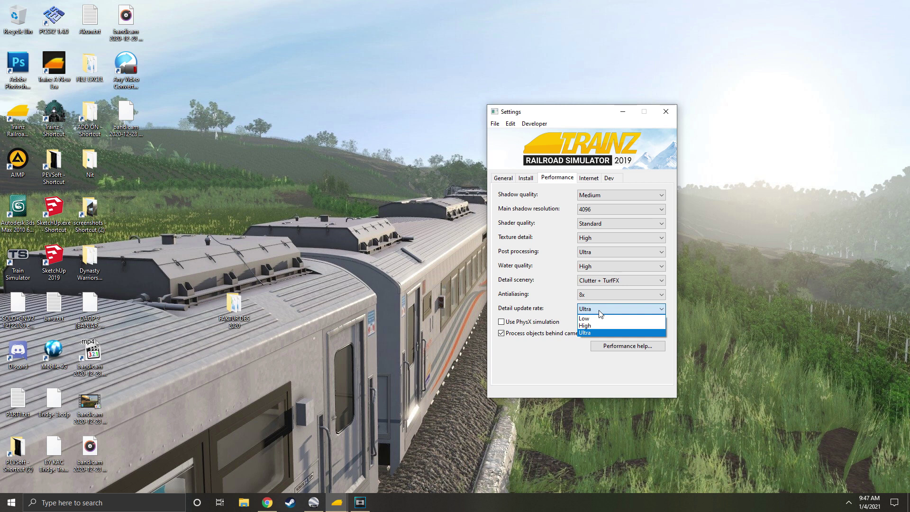
left_click(598, 310)
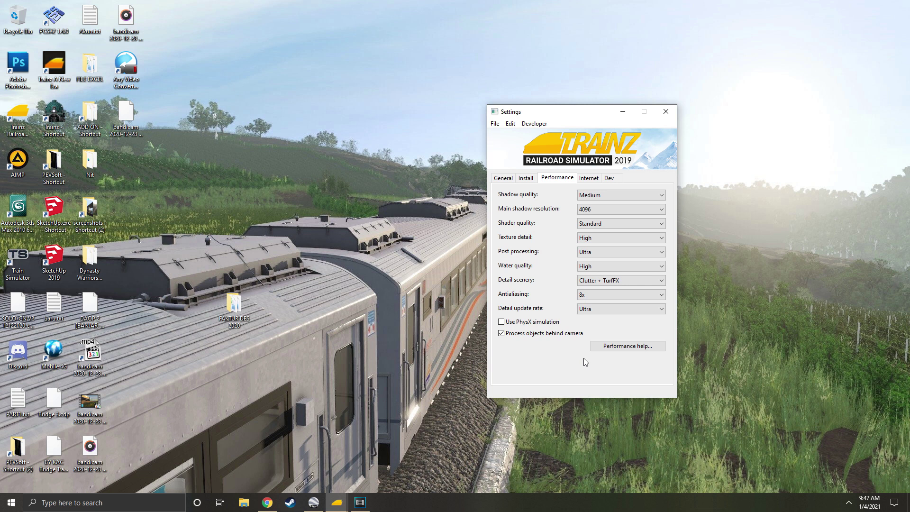
left_click(502, 333)
left_click(502, 334)
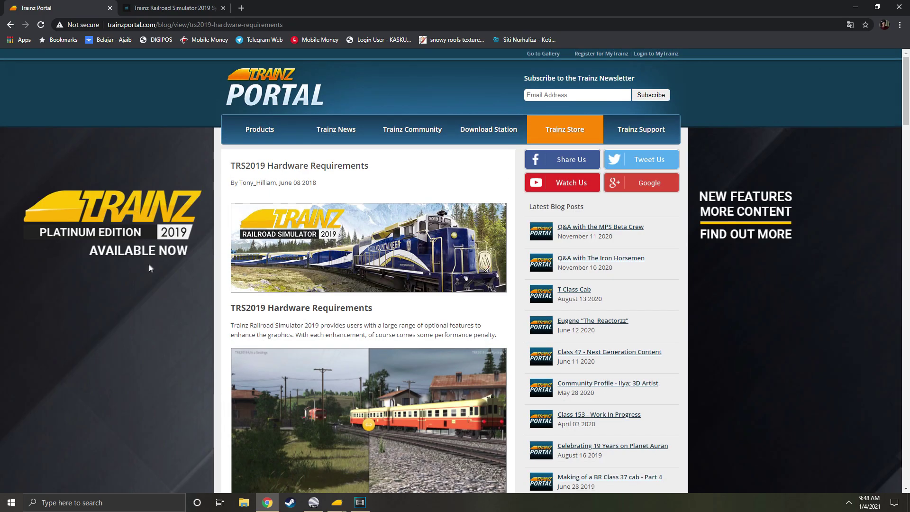
Step: Read the TRS2019 Hardware Requirements article in the browser down to Ultra Settings, highlighting its recommended CPU and GPU
scroll(153, 266, "down", 3)
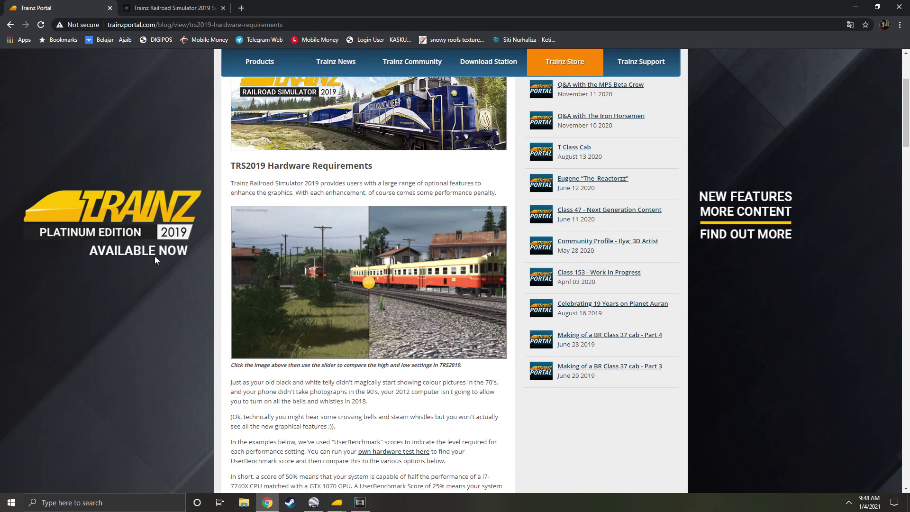
scroll(171, 312, "down", 2)
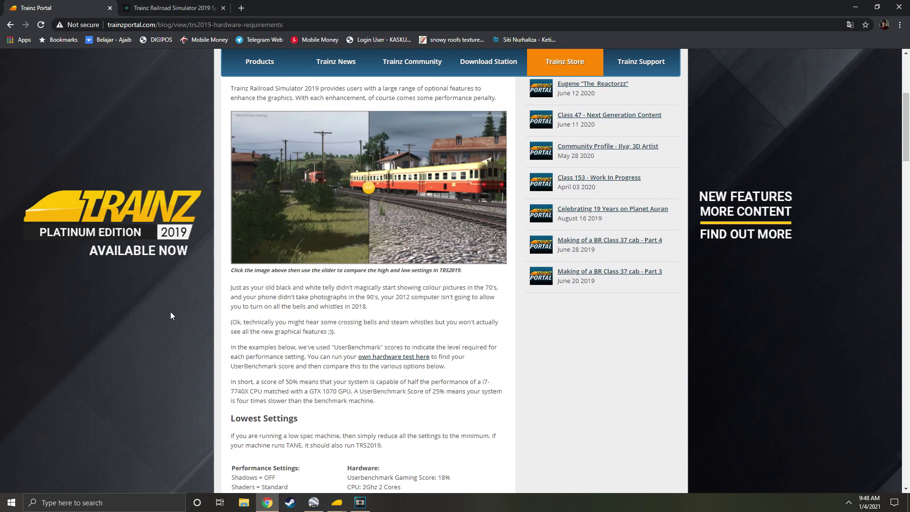
scroll(170, 313, "down", 4)
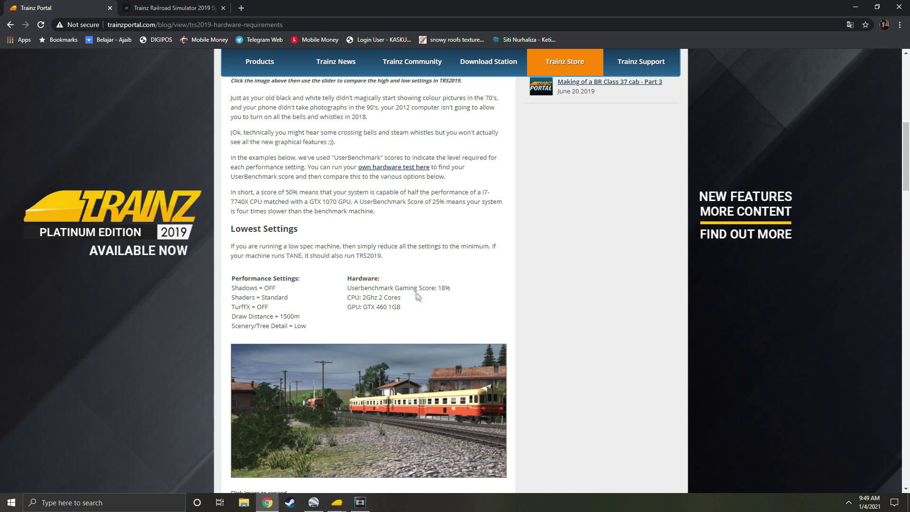
scroll(359, 311, "down", 15)
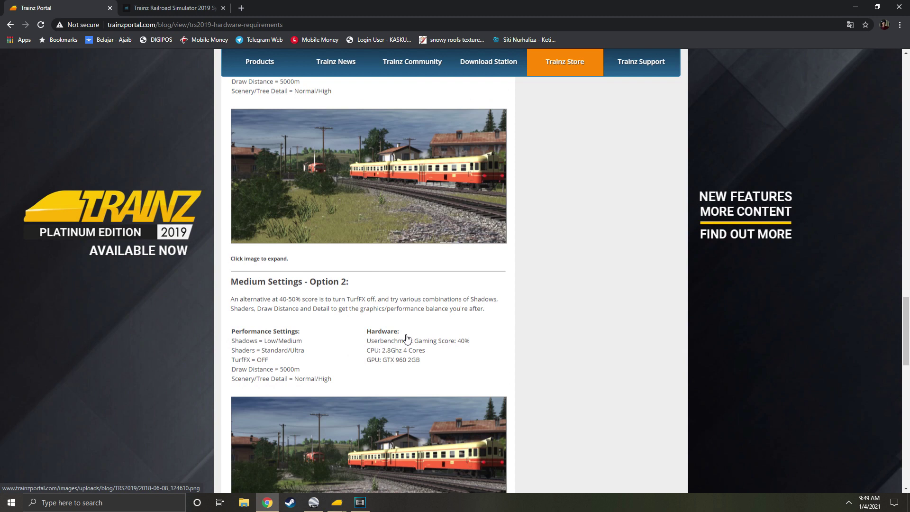
scroll(405, 338, "down", 10)
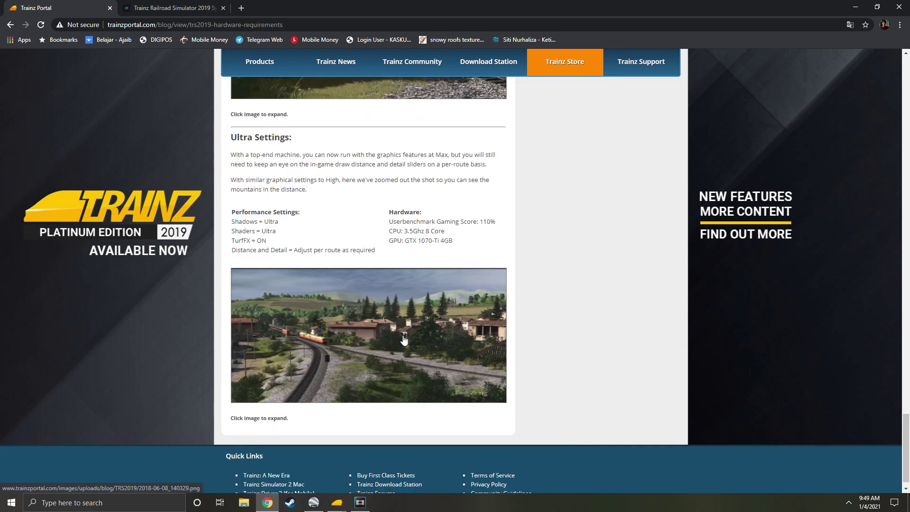
left_click_drag(389, 231, 426, 231)
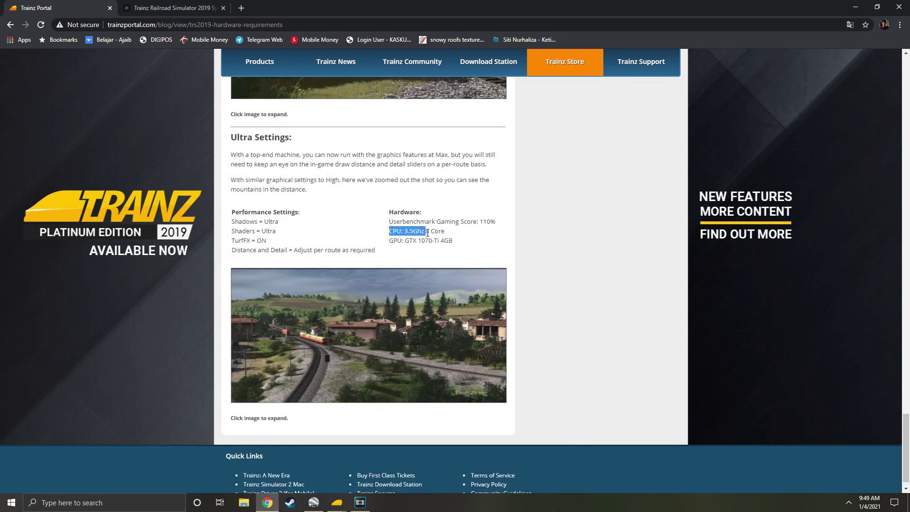
left_click(448, 232)
left_click_drag(403, 241, 454, 244)
Step: Review the hardware requirements from the High and Medium settings back to the Lowest Settings section
scroll(445, 245, "up", 5)
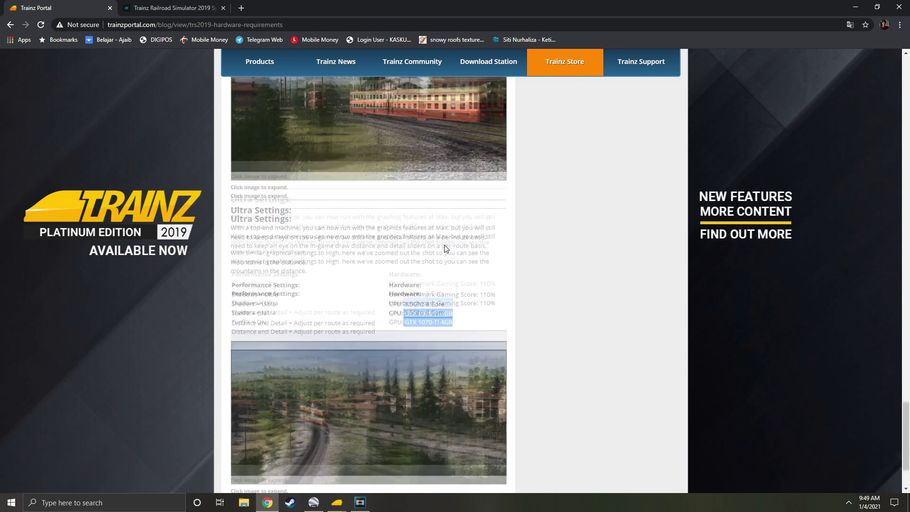
scroll(444, 246, "up", 3)
scroll(443, 246, "up", 5)
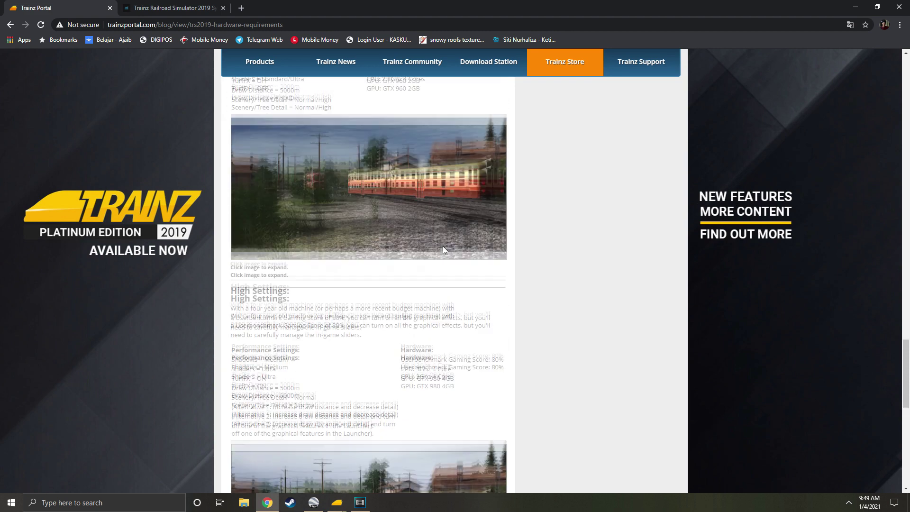
scroll(442, 246, "up", 4)
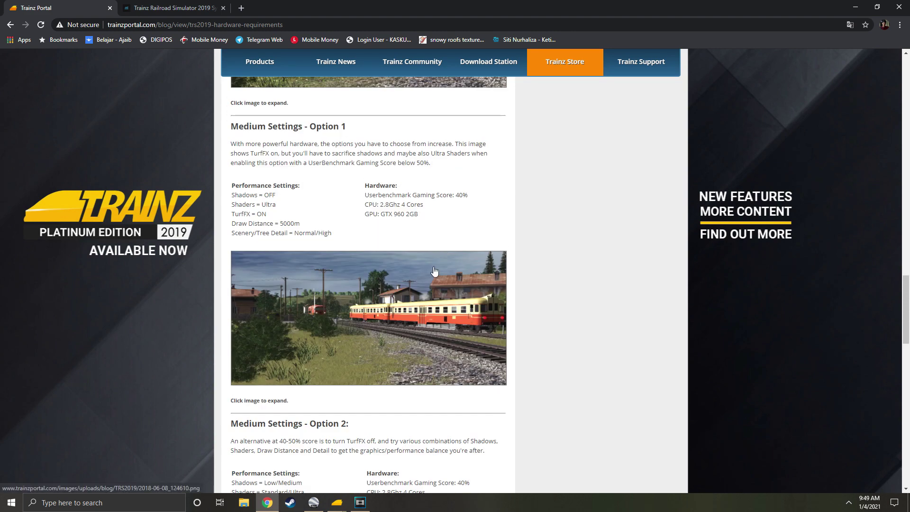
scroll(433, 270, "up", 1)
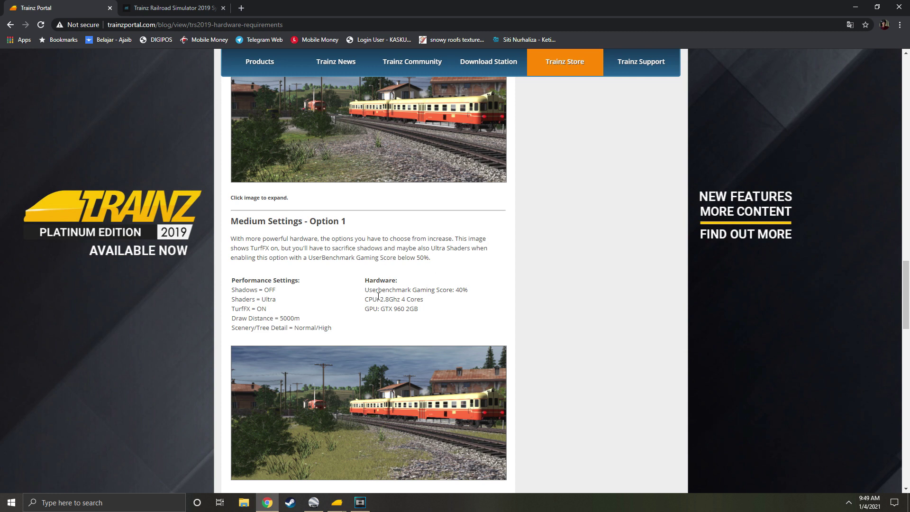
scroll(382, 291, "up", 8)
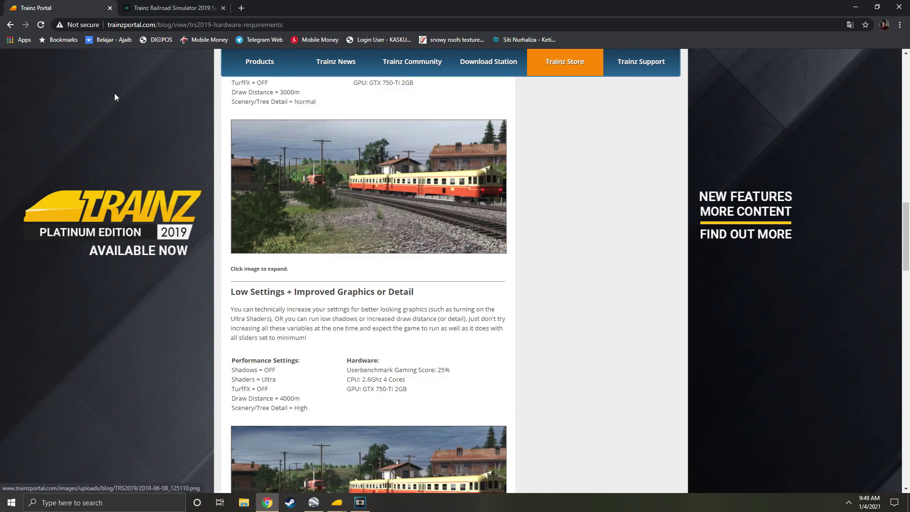
scroll(269, 202, "up", 4)
scroll(269, 203, "up", 5)
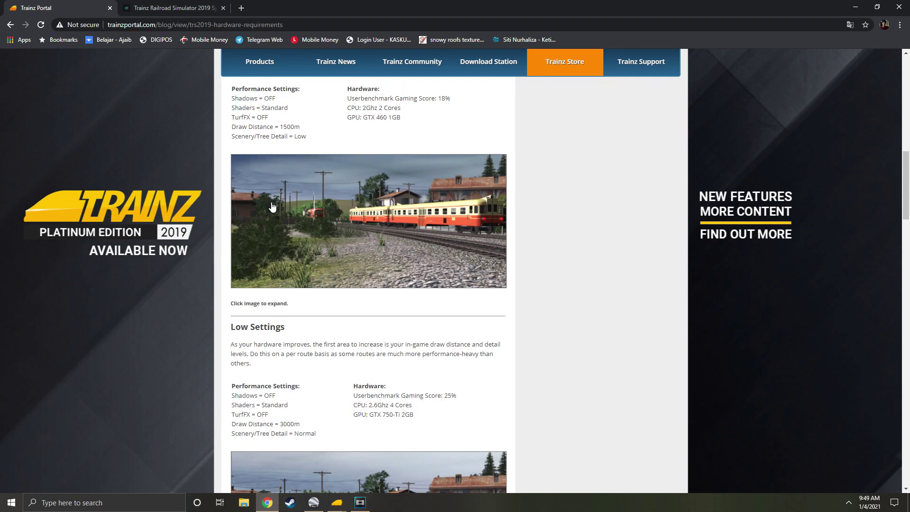
scroll(272, 206, "up", 2)
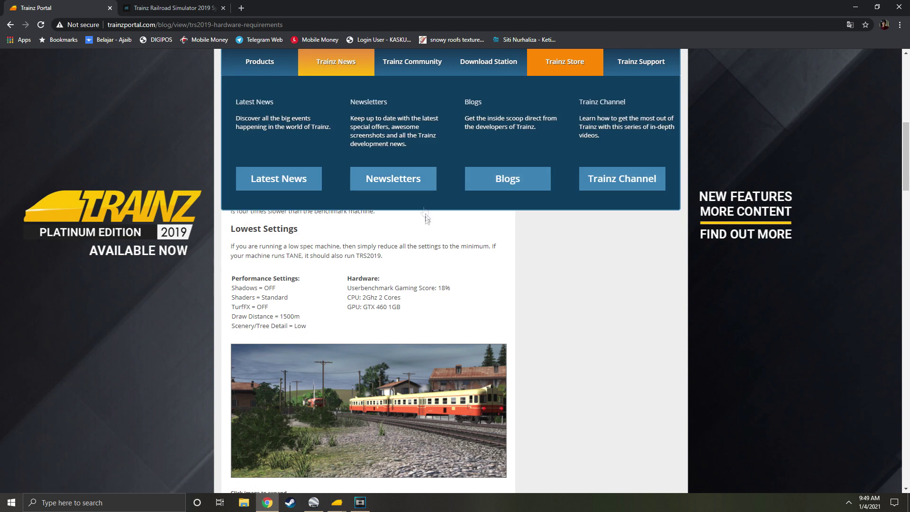
Step: Review the recommended and minimum Trainz Railroad Simulator 2019 requirements on PCGameBenchmark and open its manual system details test
left_click(149, 9)
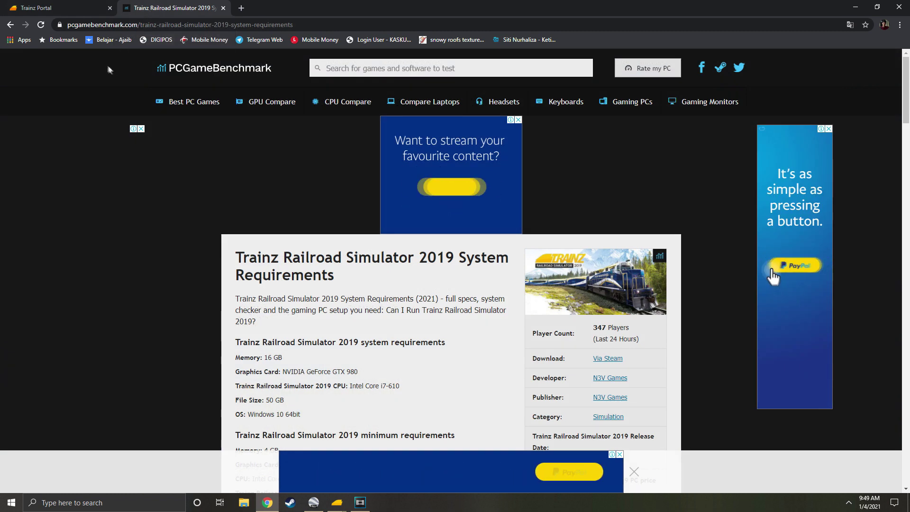
scroll(156, 303, "down", 4)
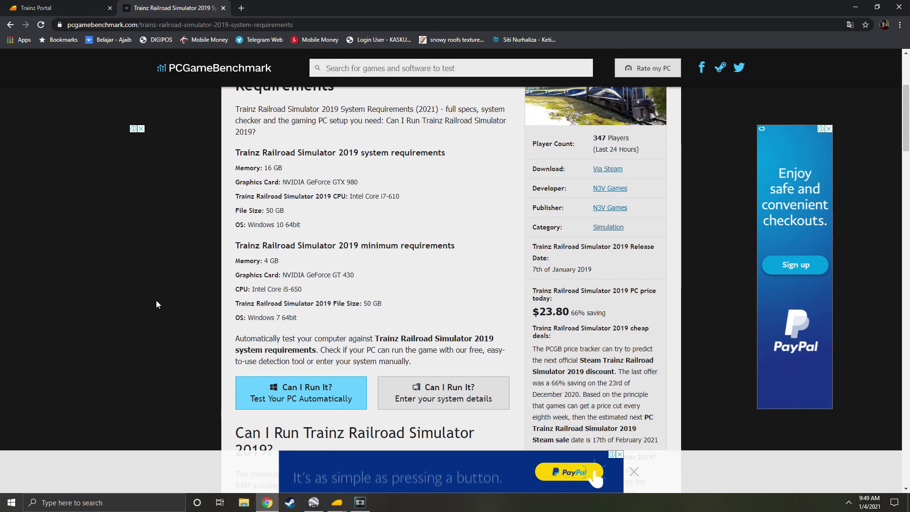
scroll(157, 302, "down", 3)
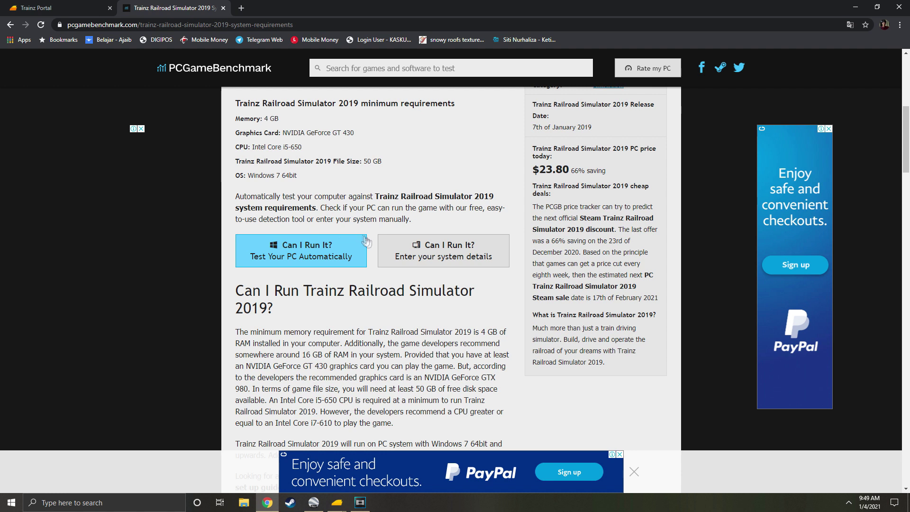
left_click(432, 260)
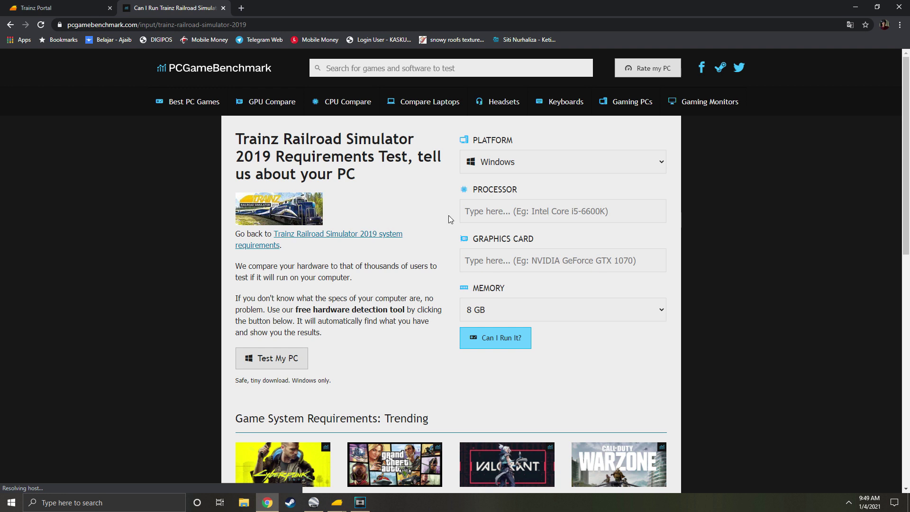
Step: Examine the requirements test's Platform, Processor, Graphics Card and Memory fields without entering any system details
left_click(486, 209)
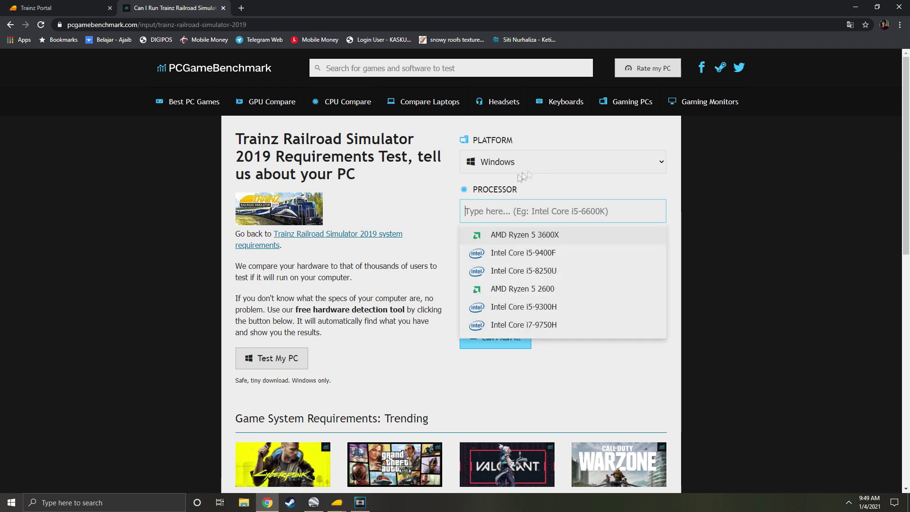
left_click(498, 161)
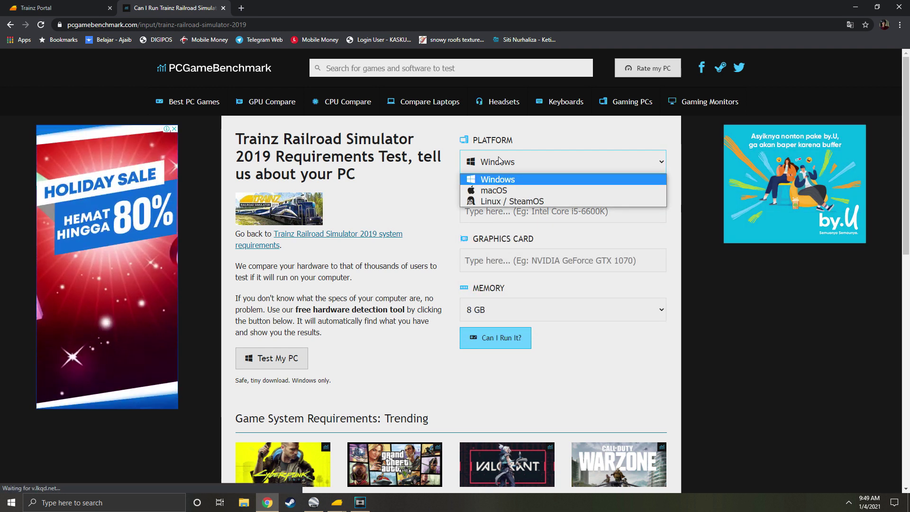
left_click(423, 176)
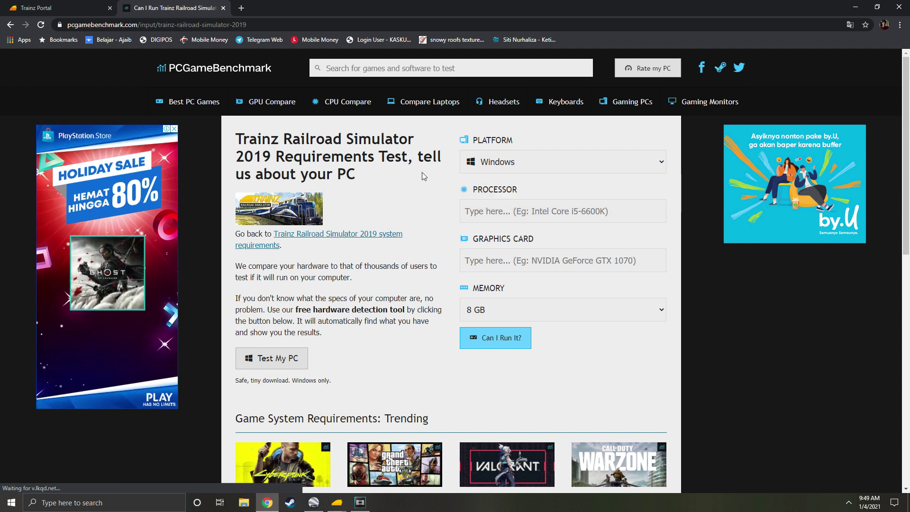
left_click(493, 210)
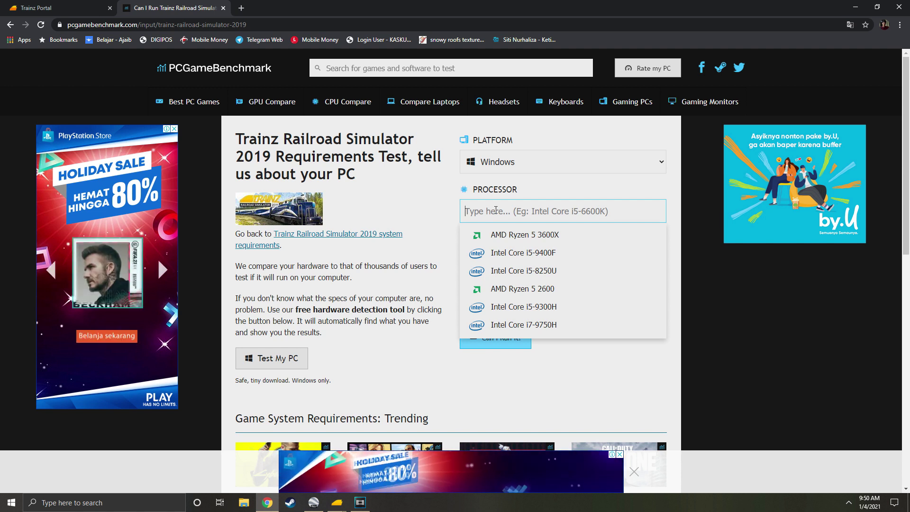
left_click(535, 261)
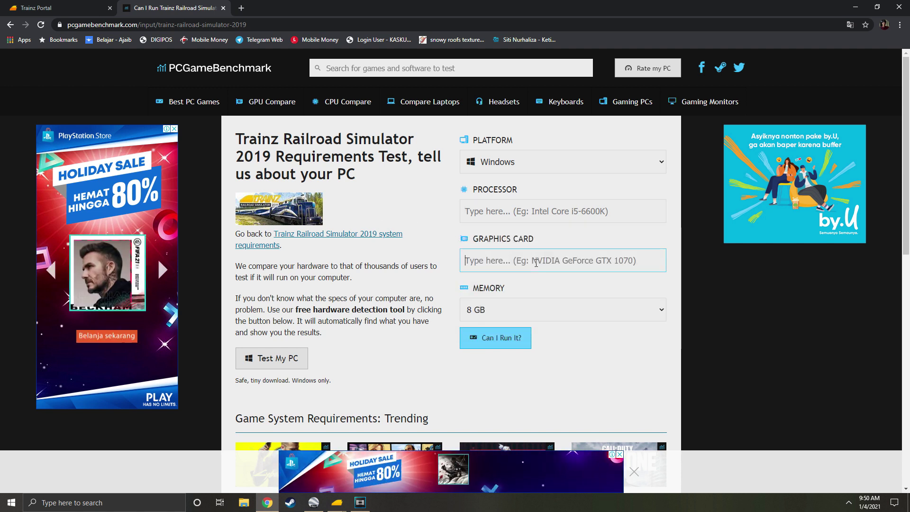
left_click(440, 253)
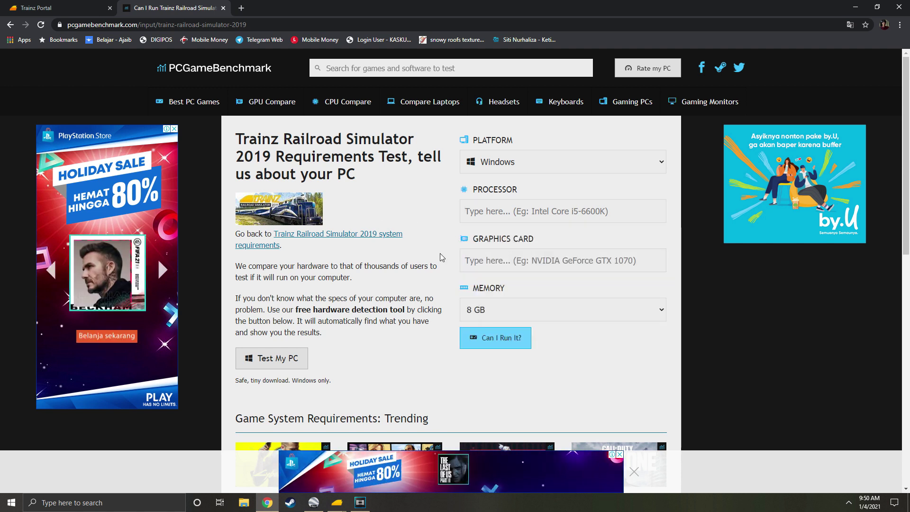
left_click(528, 308)
left_click(527, 308)
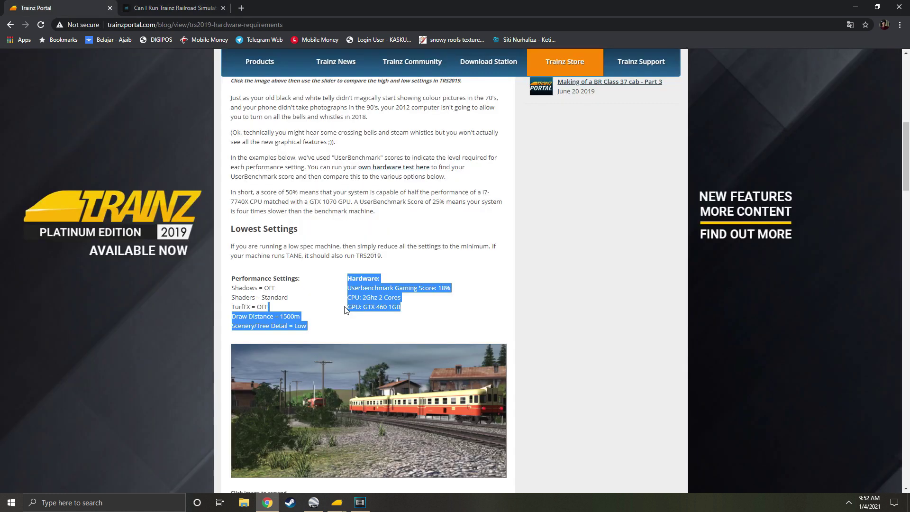
Step: Review the Lowest Settings hardware requirements in the TRS2019 article on Trainz Portal, clearing the text highlight
left_click(417, 320)
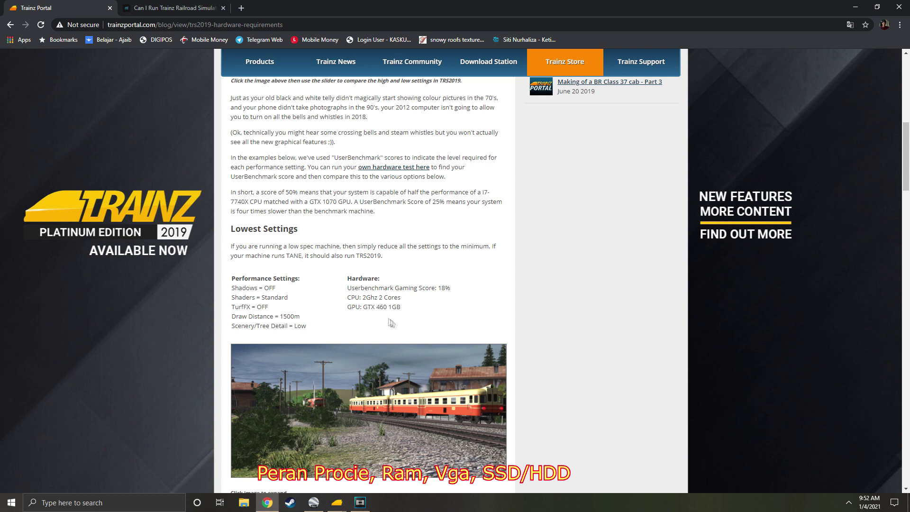
scroll(389, 318, "down", 3)
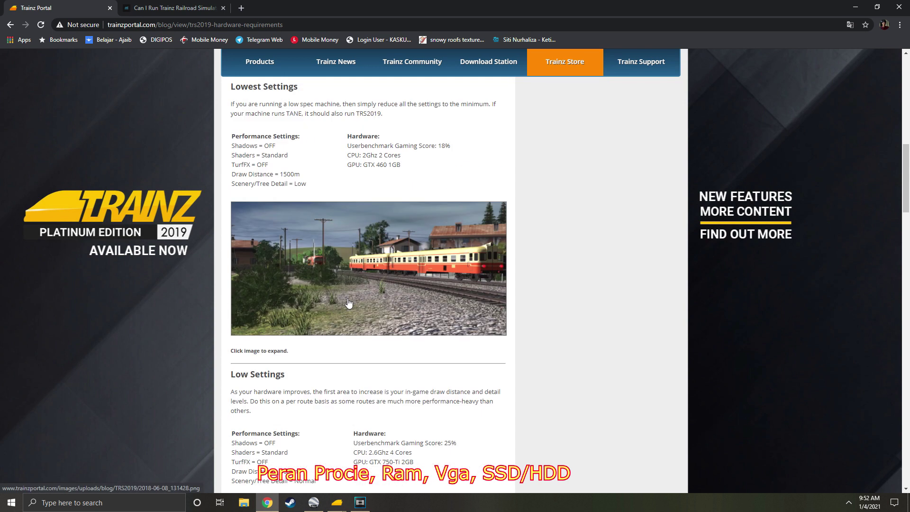
scroll(405, 289, "up", 2)
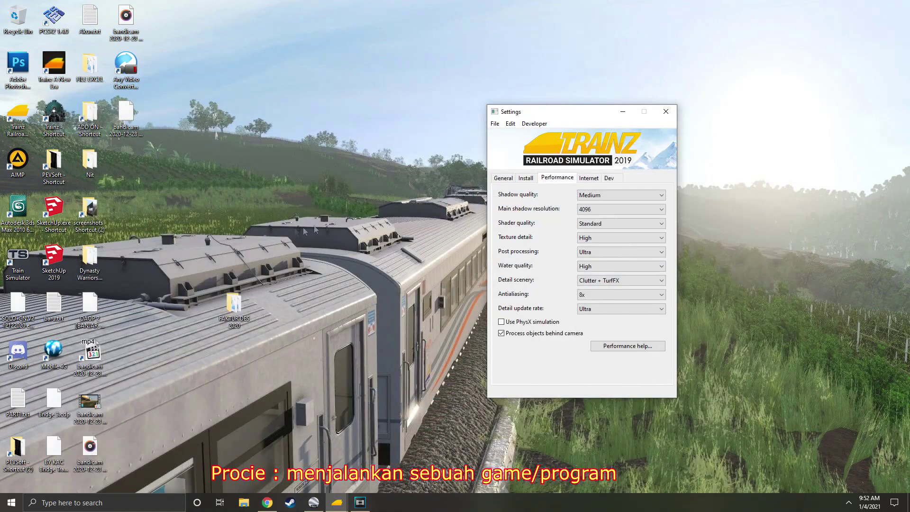
Step: Close the Settings window, acknowledge the restart notice, and close the Trainz Railroad Simulator 2019 launcher
left_click(663, 113)
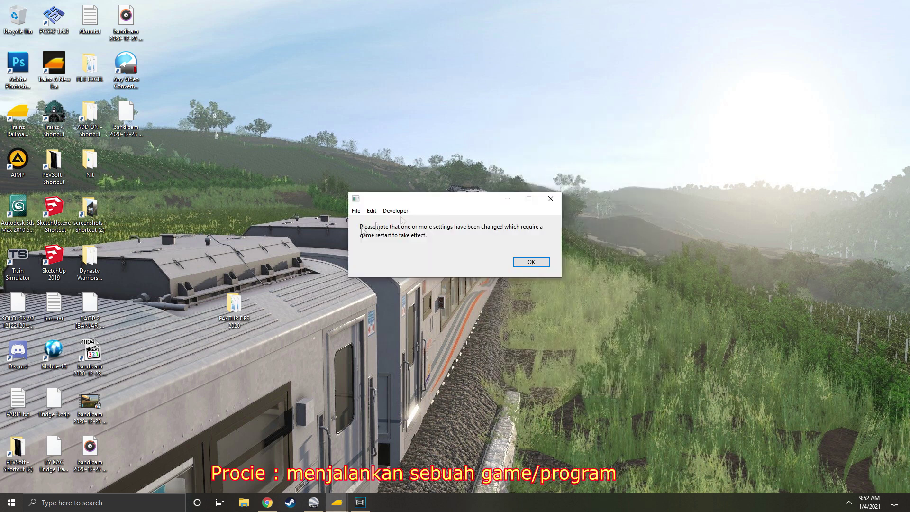
left_click(530, 262)
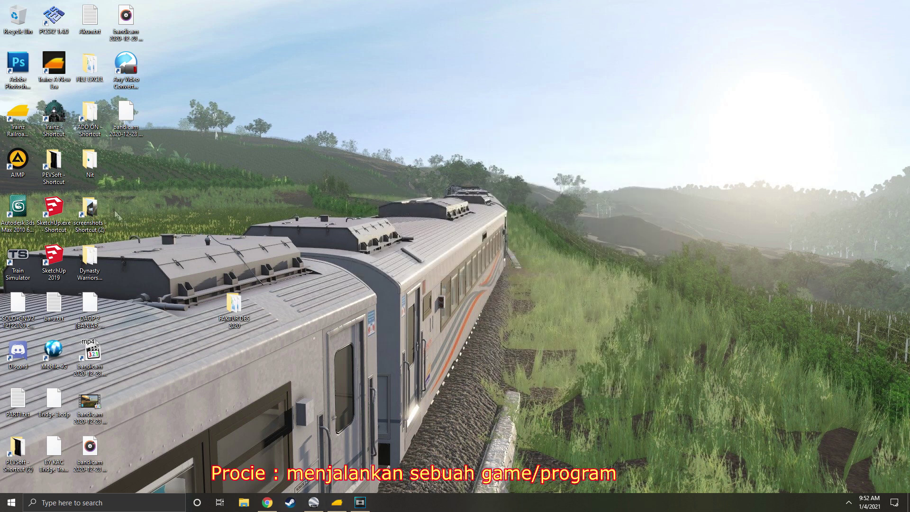
double_click(12, 113)
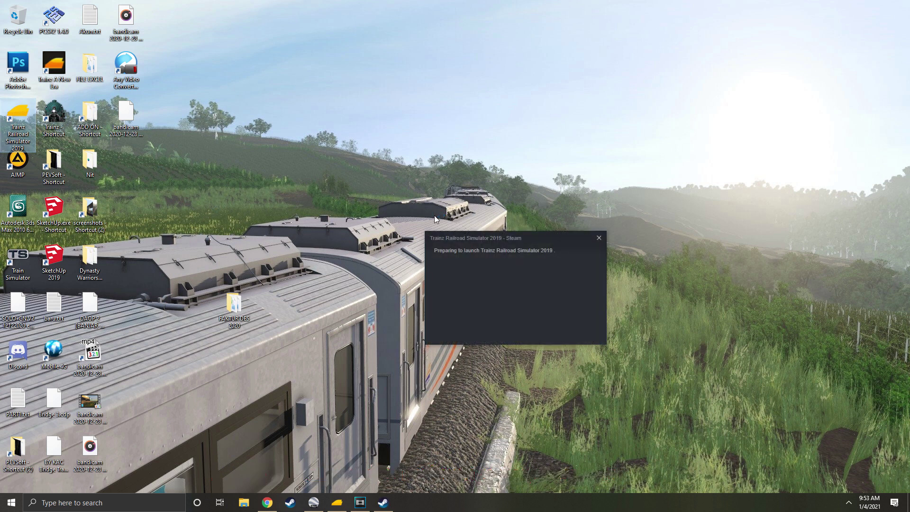
left_click(335, 502)
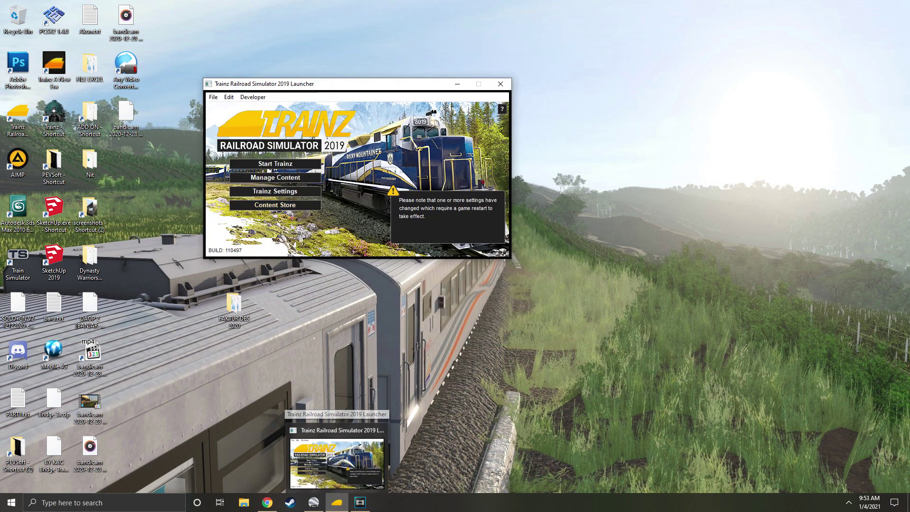
left_click(501, 86)
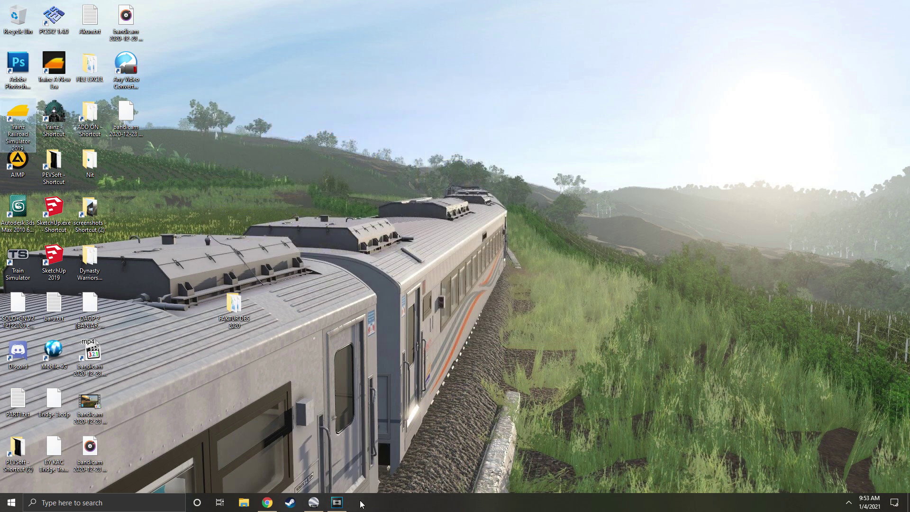
Step: Show the Lowest Settings section of the hardware article in the browser again, then minimize the browser
left_click(268, 503)
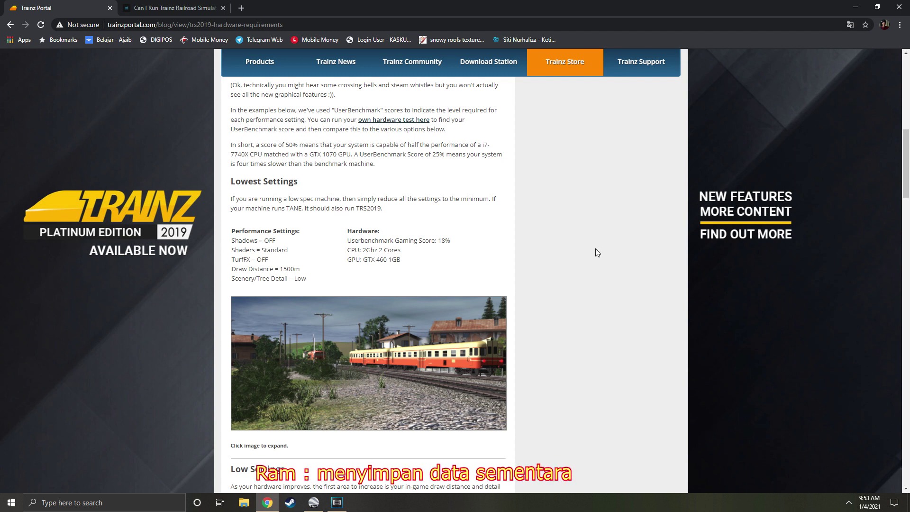
left_click(850, 9)
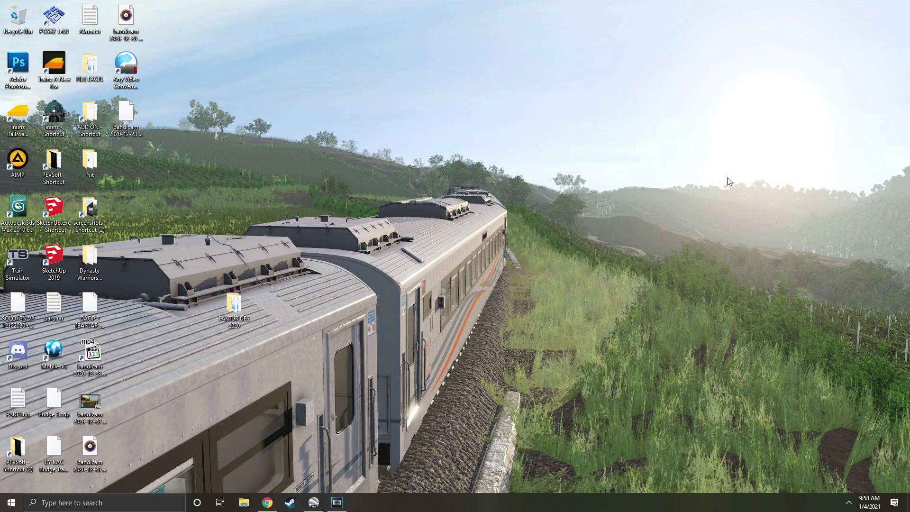
mouse_move(271, 501)
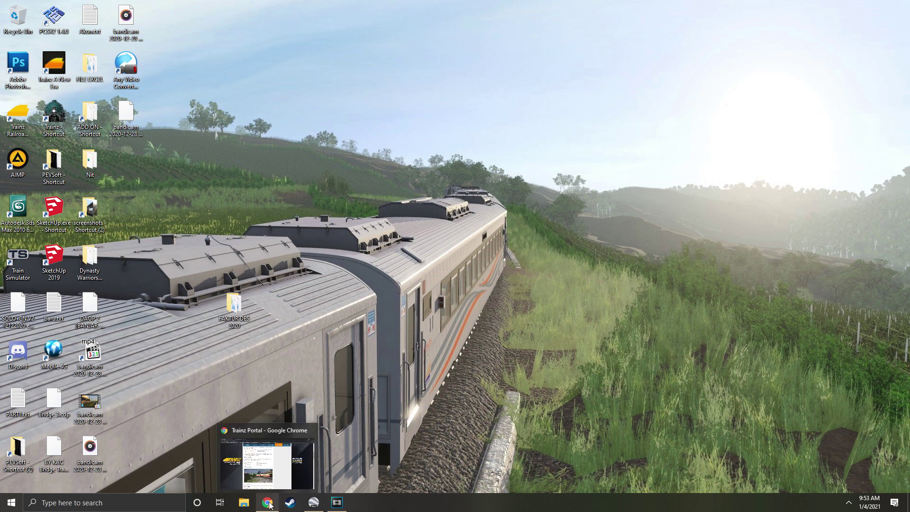
Step: Relaunch Trainz Railroad Simulator 2019 and open Trainz Settings in front of the hardware requirements article in the browser
double_click(26, 136)
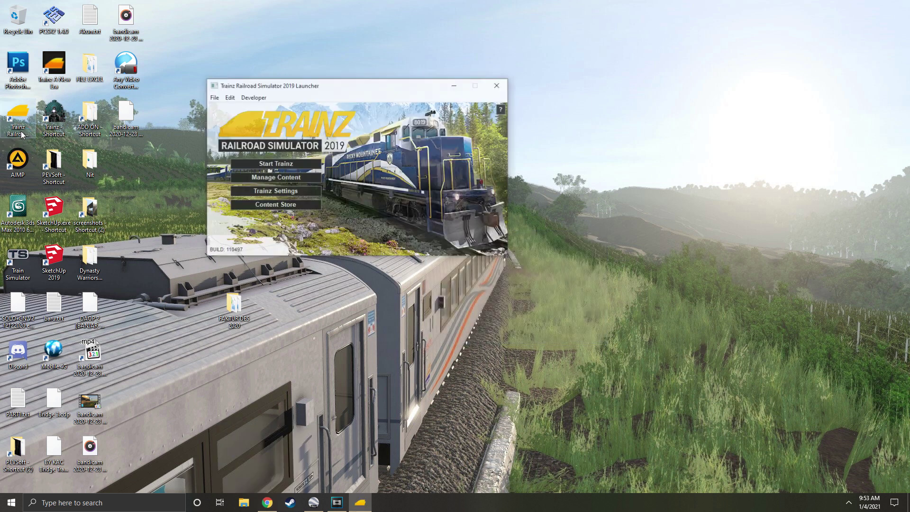
left_click(291, 194)
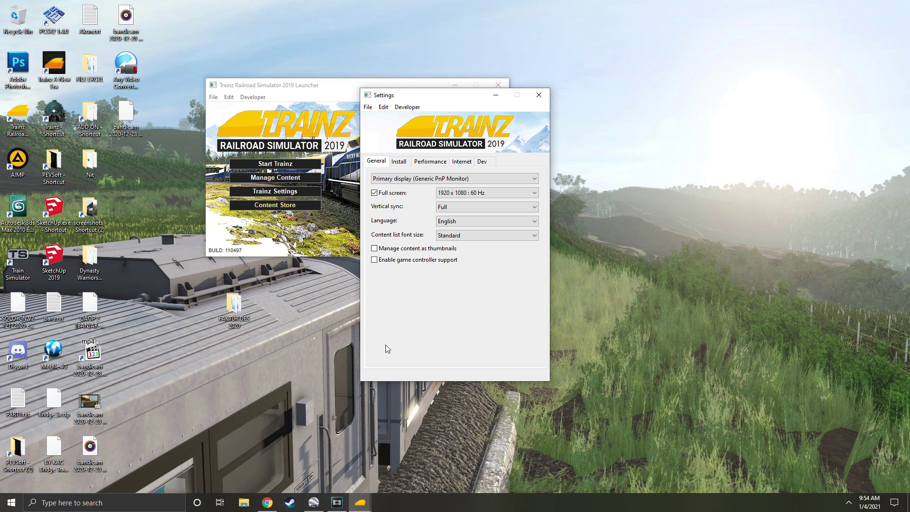
left_click(269, 502)
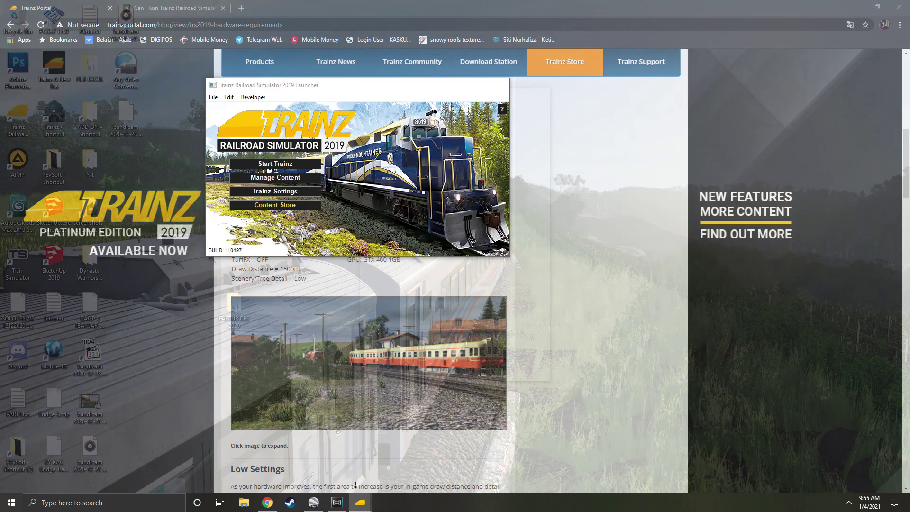
left_click(331, 454)
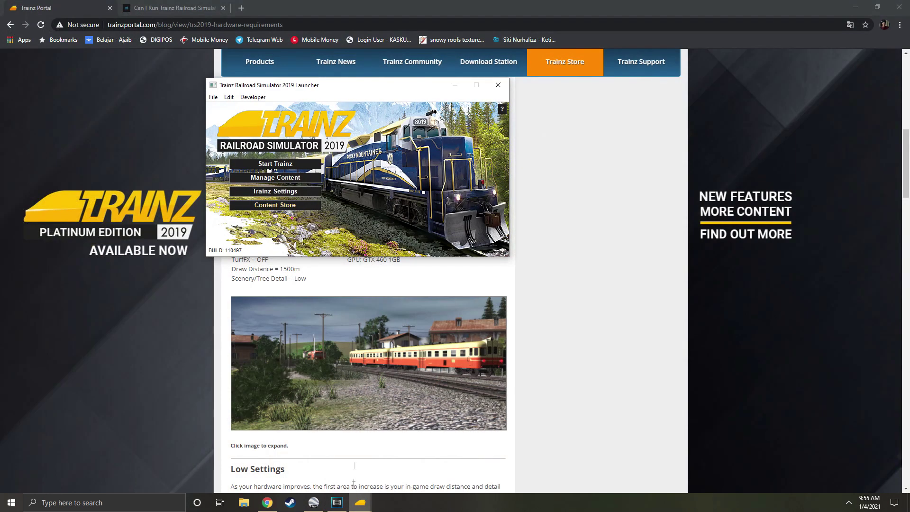
left_click_drag(357, 85, 518, 85)
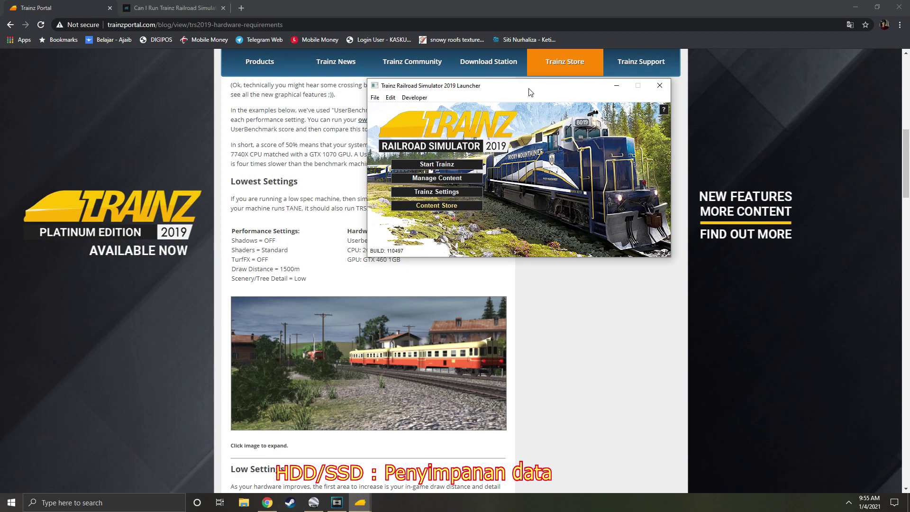
left_click(461, 194)
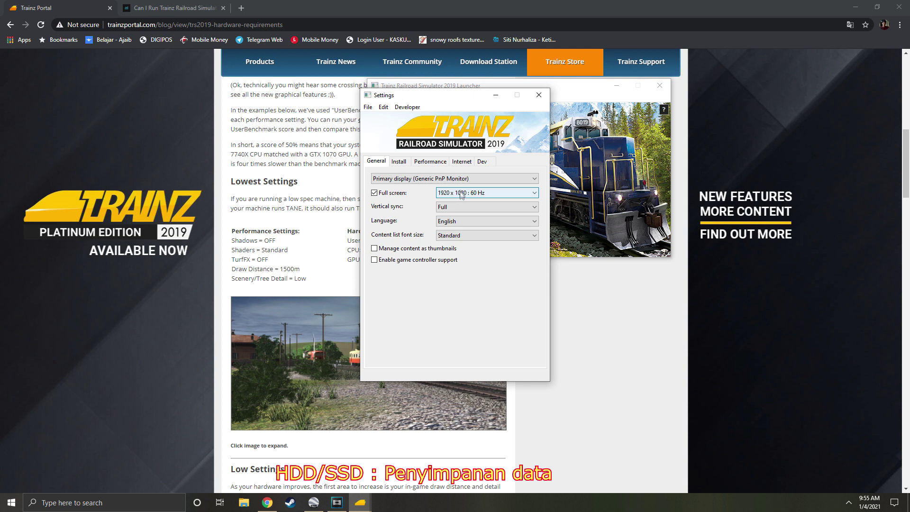
Step: Show the Install settings and highlight the Local data folder path where user settings and content are stored
left_click(404, 162)
left_click_drag(375, 189, 538, 191)
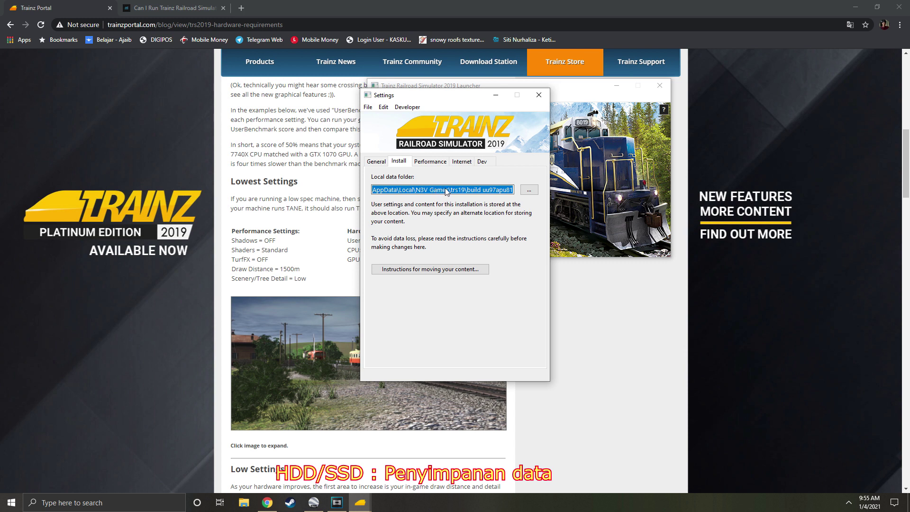
left_click(492, 189)
left_click_drag(482, 190, 387, 191)
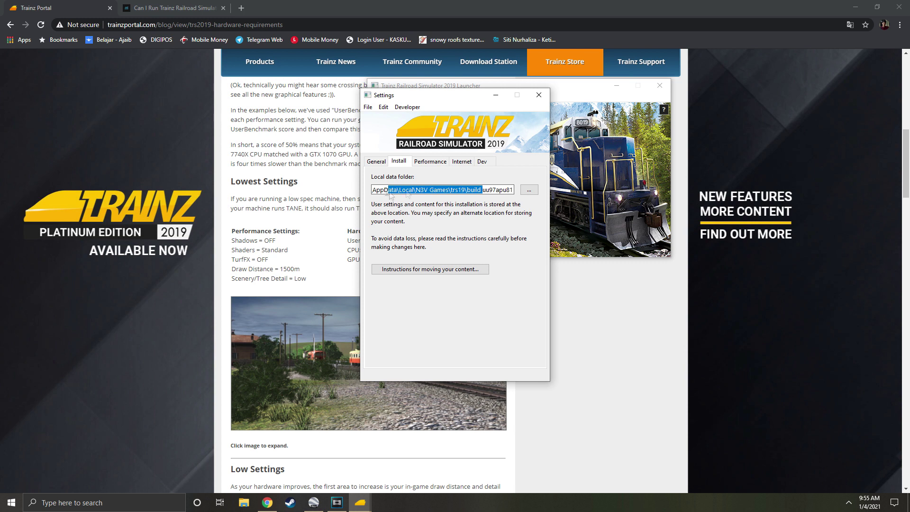
left_click(468, 190)
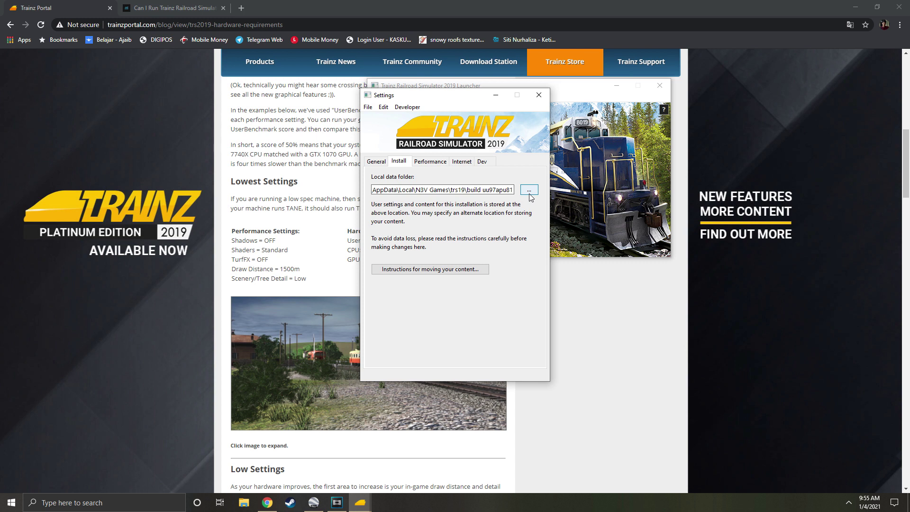
Step: Open Content Manager from the launcher, view its File commands, and close it again
left_click(570, 166)
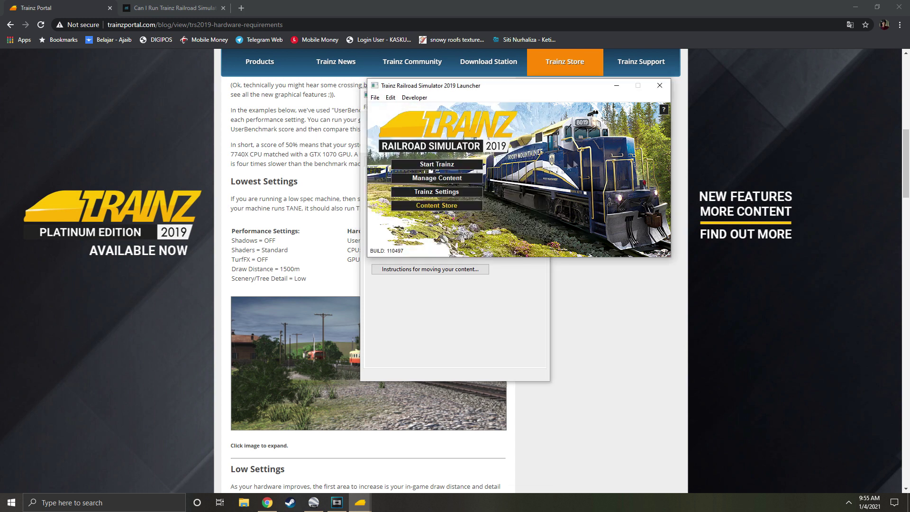
left_click(438, 178)
left_click(217, 66)
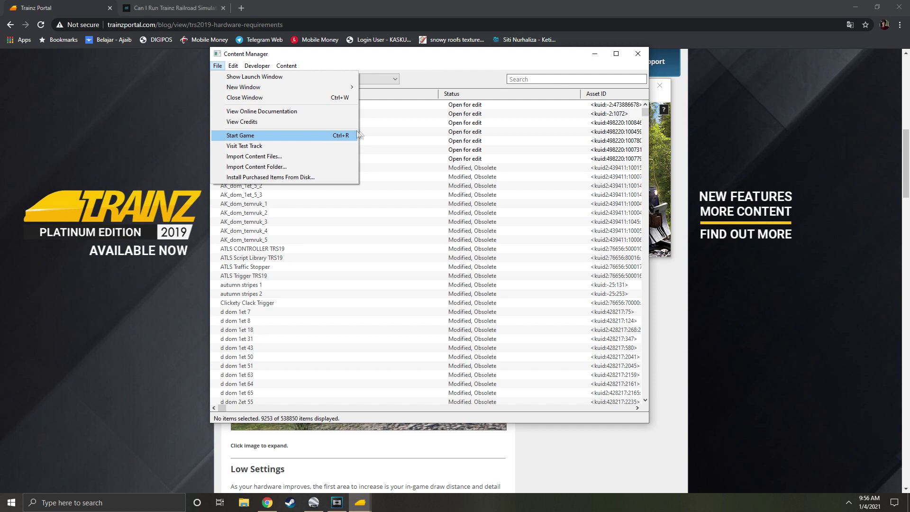
left_click(638, 54)
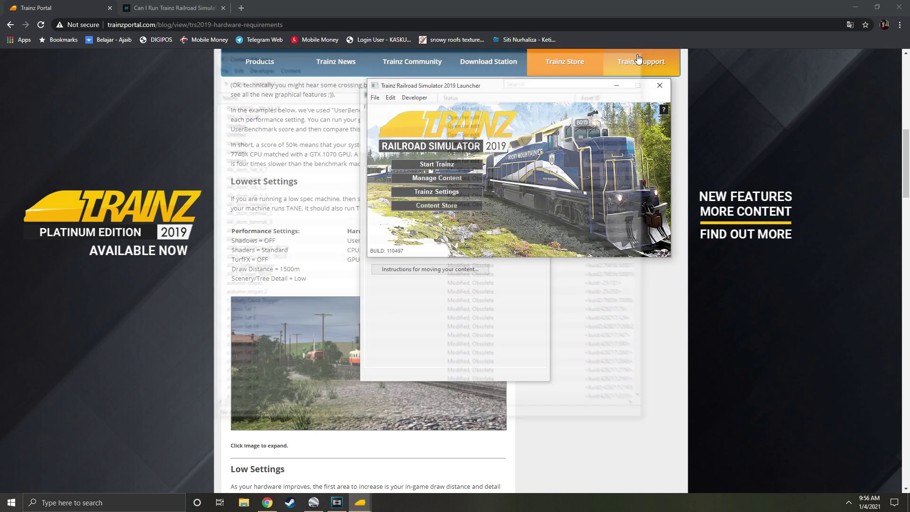
Step: Start Trainz, view the Driver / Surveyor route list, and exit the game back to the launcher
left_click(453, 170)
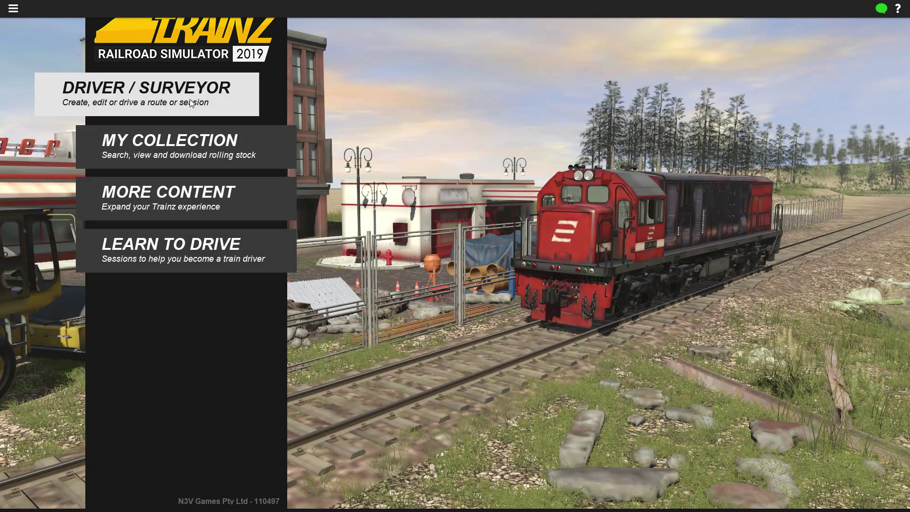
left_click(190, 99)
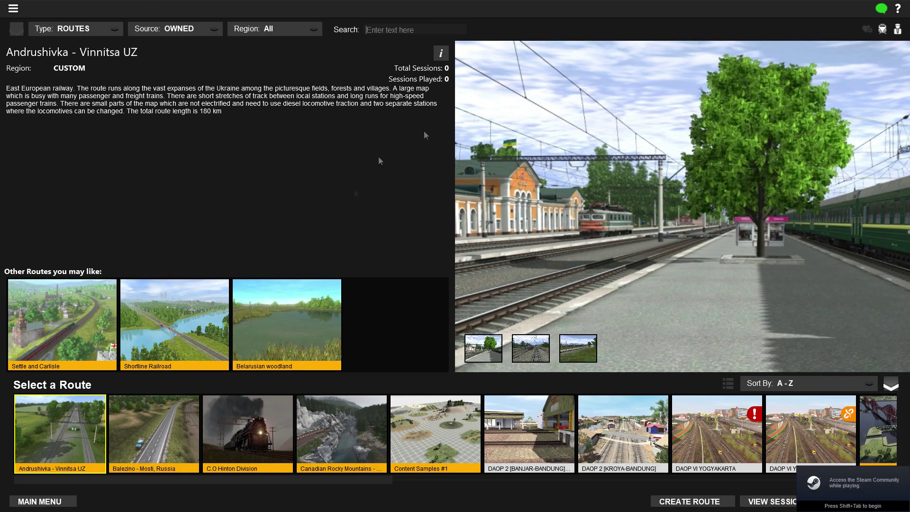
left_click(13, 8)
left_click(25, 62)
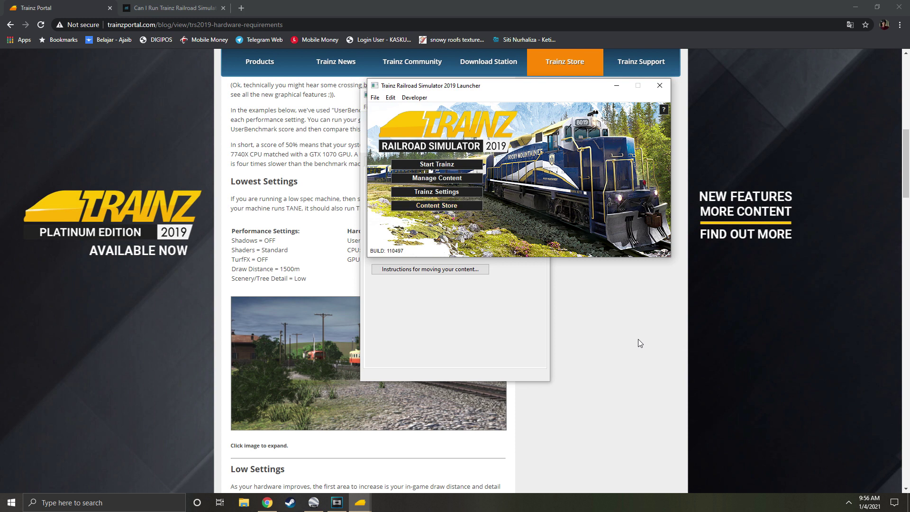
Step: Return to the browser article and read the Lowest Settings and Low Settings requirements
left_click(355, 258)
scroll(356, 258, "down", 2)
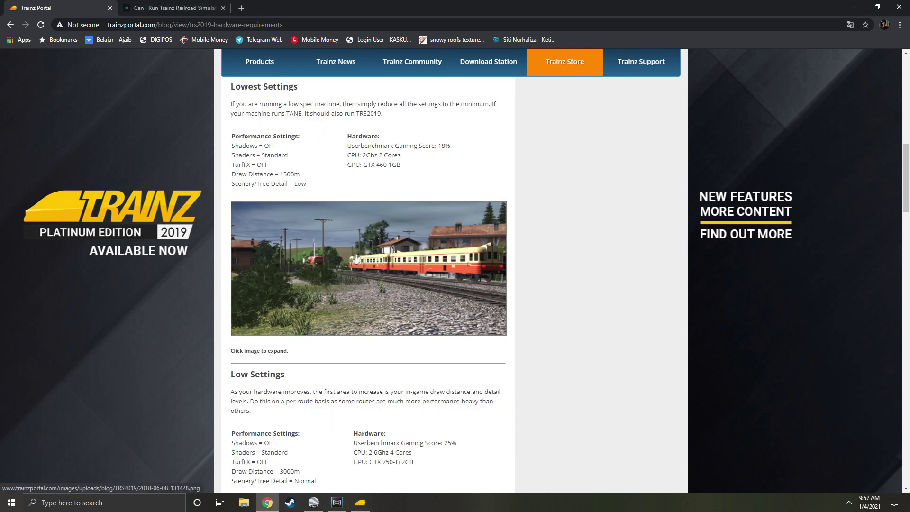